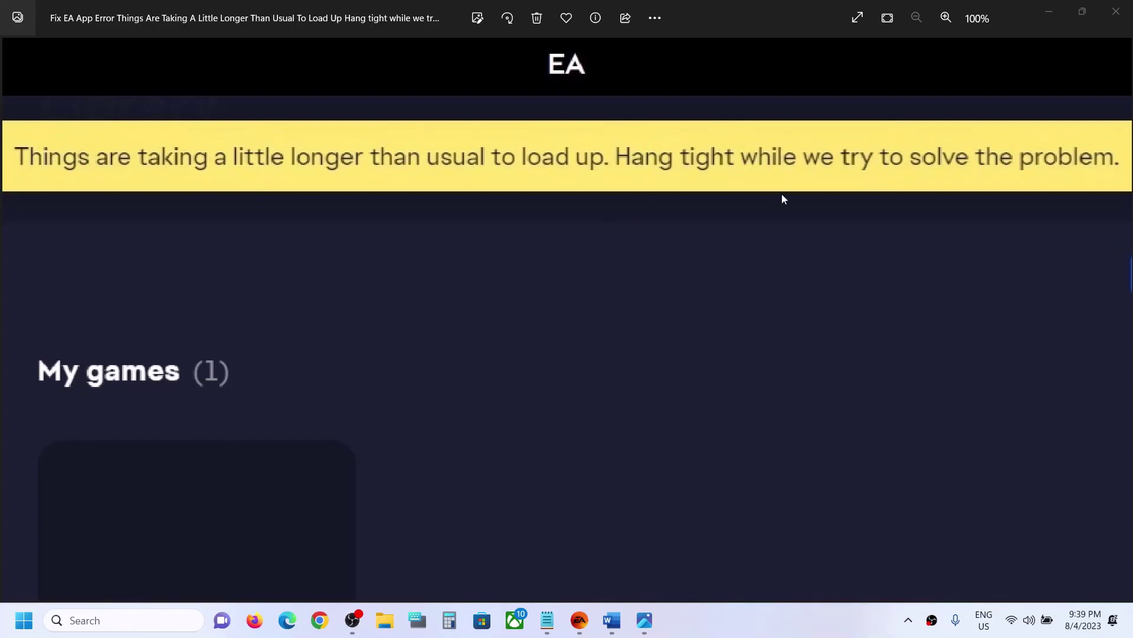
Minimize the error screenshot and briefly review the Word fix guide before hiding it
{"action": "left_click", "coordinate": [1043, 8]}
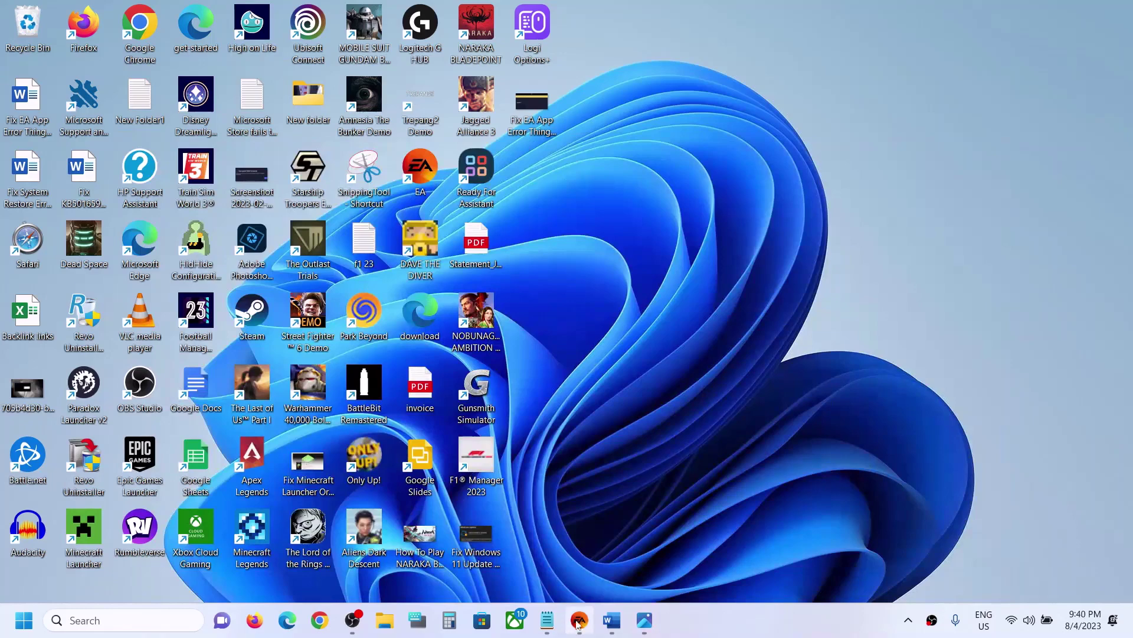
{"action": "left_click", "coordinate": [612, 620]}
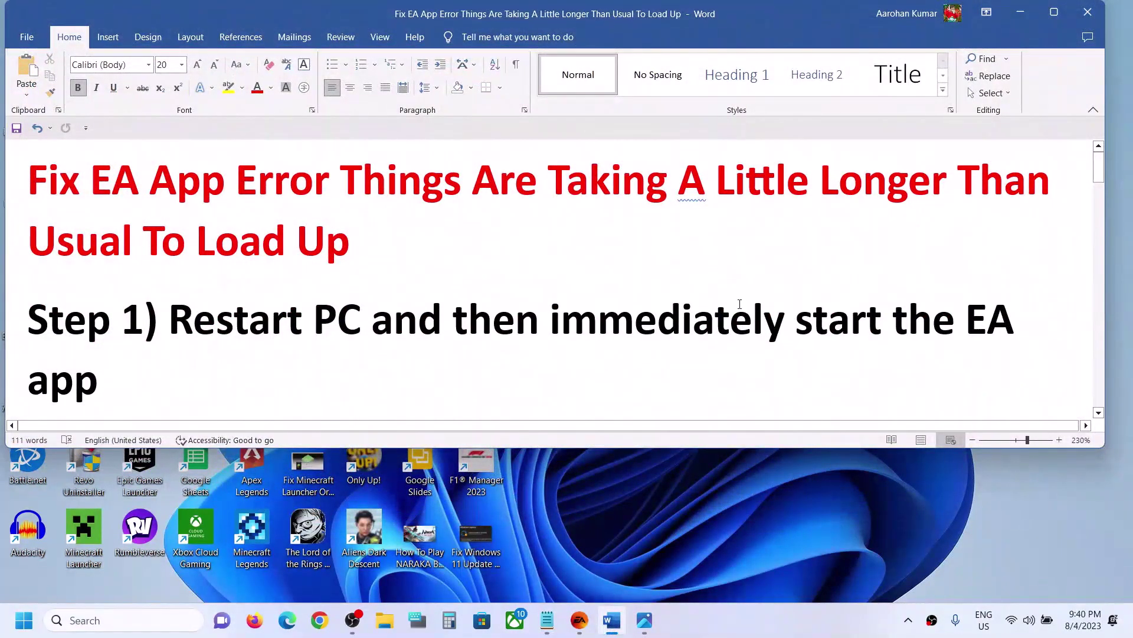
{"action": "left_click", "coordinate": [1020, 12]}
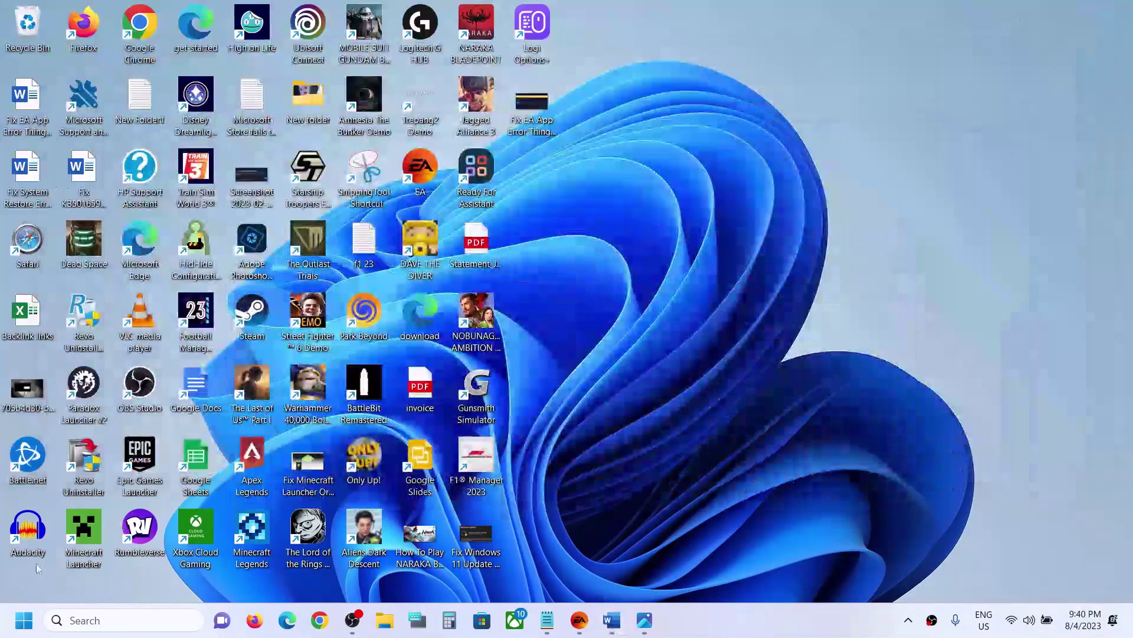
Check the Restart option under Start's Power menu without restarting, then bring the EA app forward
{"action": "left_click", "coordinate": [25, 628]}
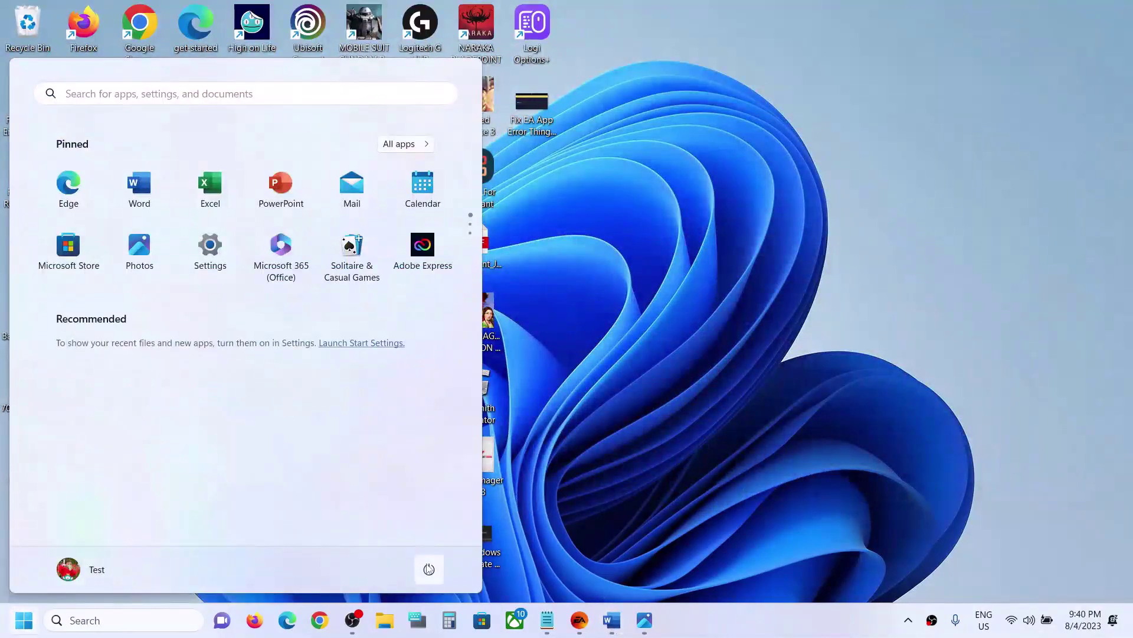
{"action": "left_click", "coordinate": [429, 570]}
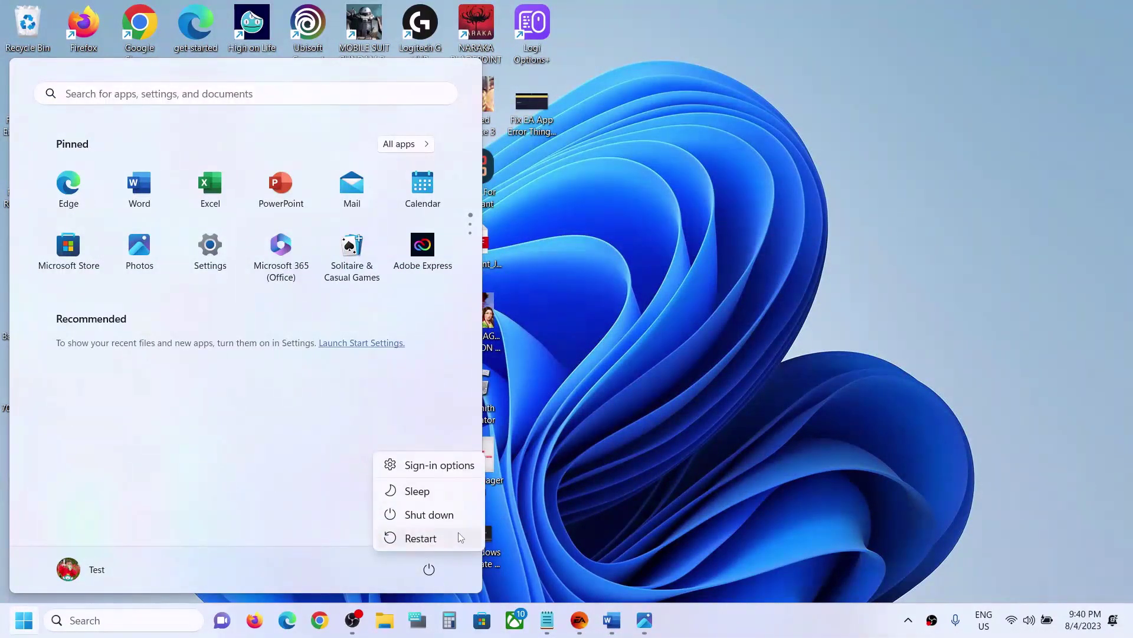
{"action": "key", "text": "Escape"}
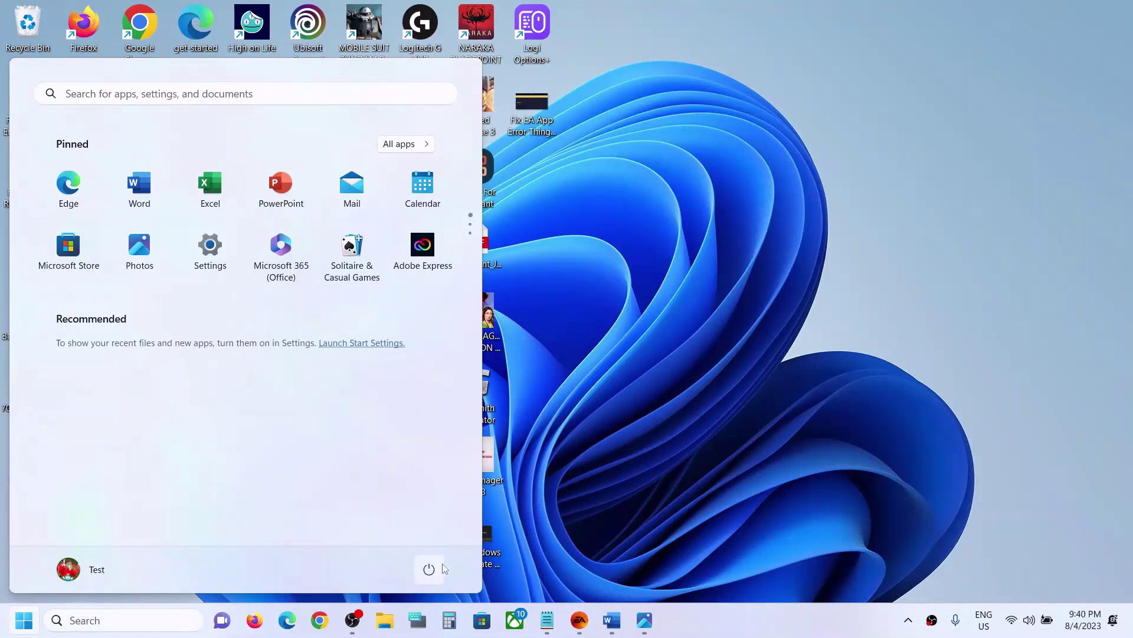
{"action": "left_click", "coordinate": [577, 623]}
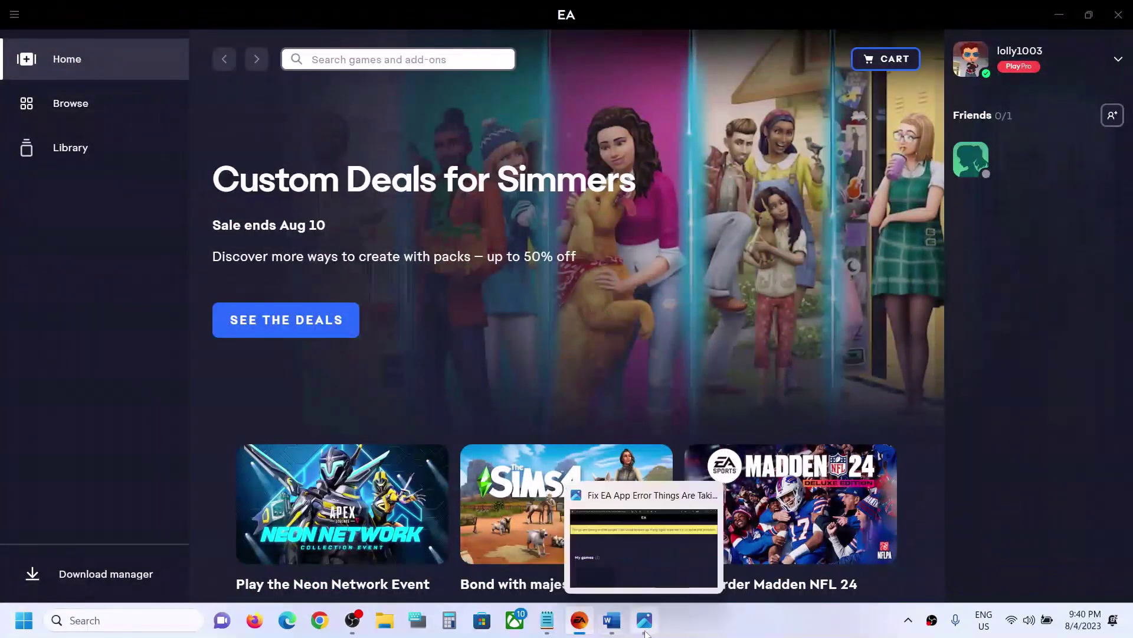
Scroll through the fix guide, then put it away to return to EA
{"action": "left_click", "coordinate": [621, 626]}
{"action": "scroll", "coordinate": [462, 353], "scroll_direction": "down", "scroll_amount": 5}
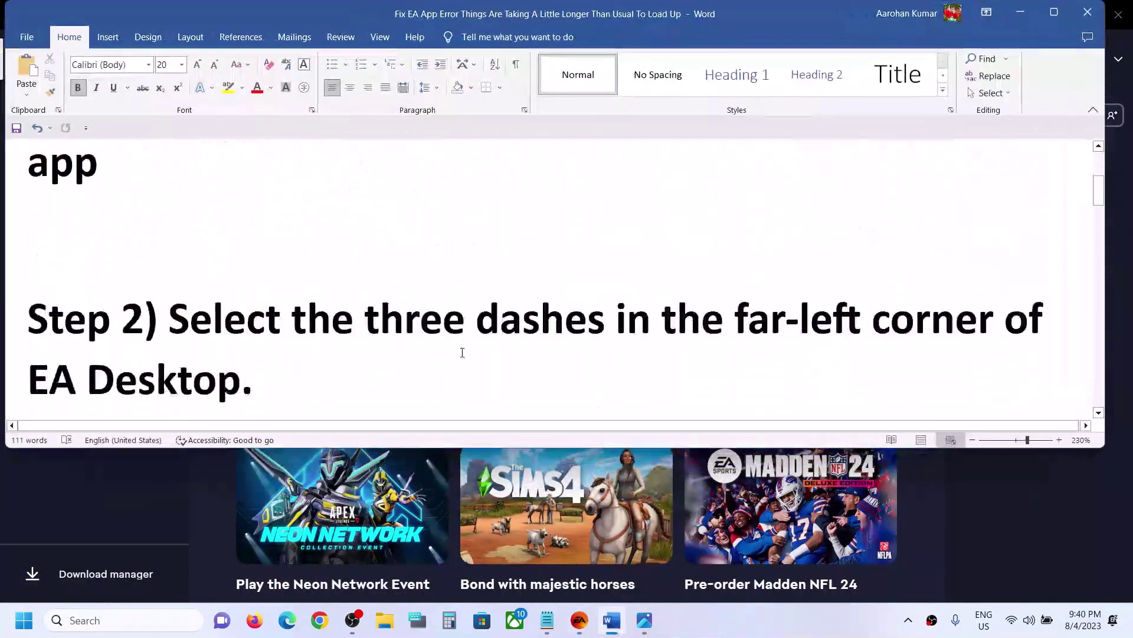
{"action": "left_click", "coordinate": [1021, 13]}
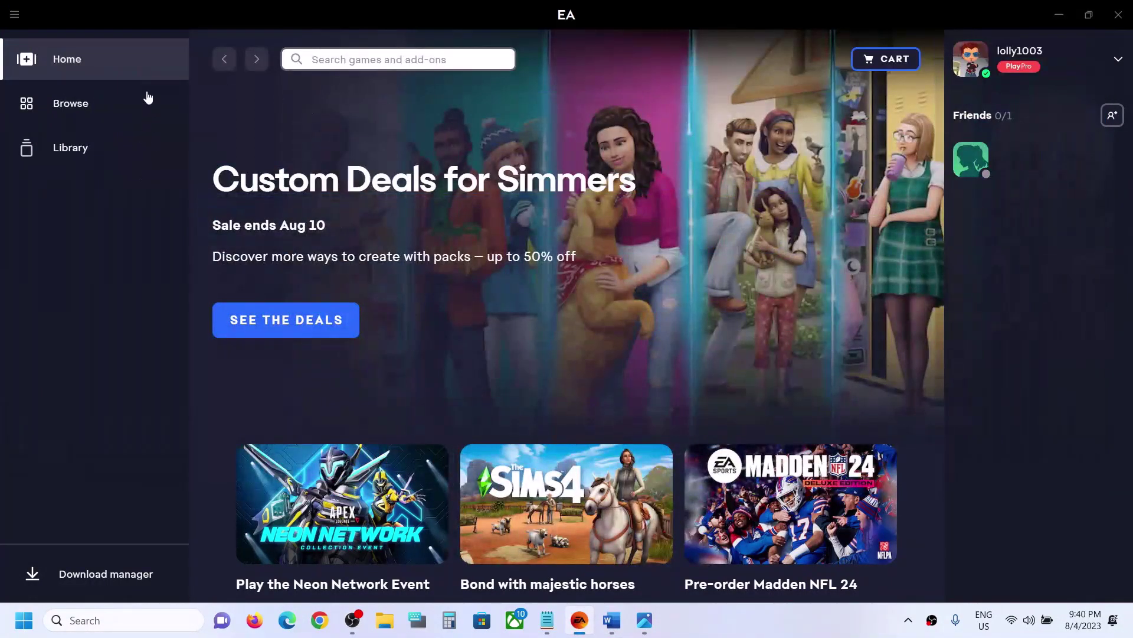
Run Help > App Recovery from the EA main menu and confirm CLEAR CACHE
{"action": "left_click", "coordinate": [15, 15]}
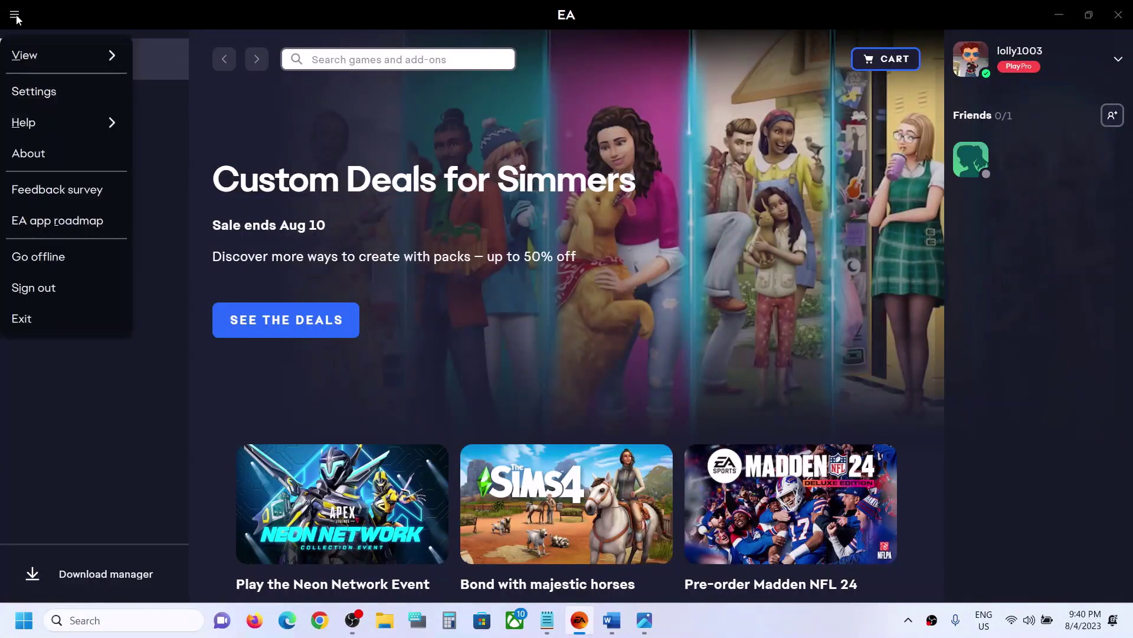
{"action": "mouse_move", "coordinate": [48, 116]}
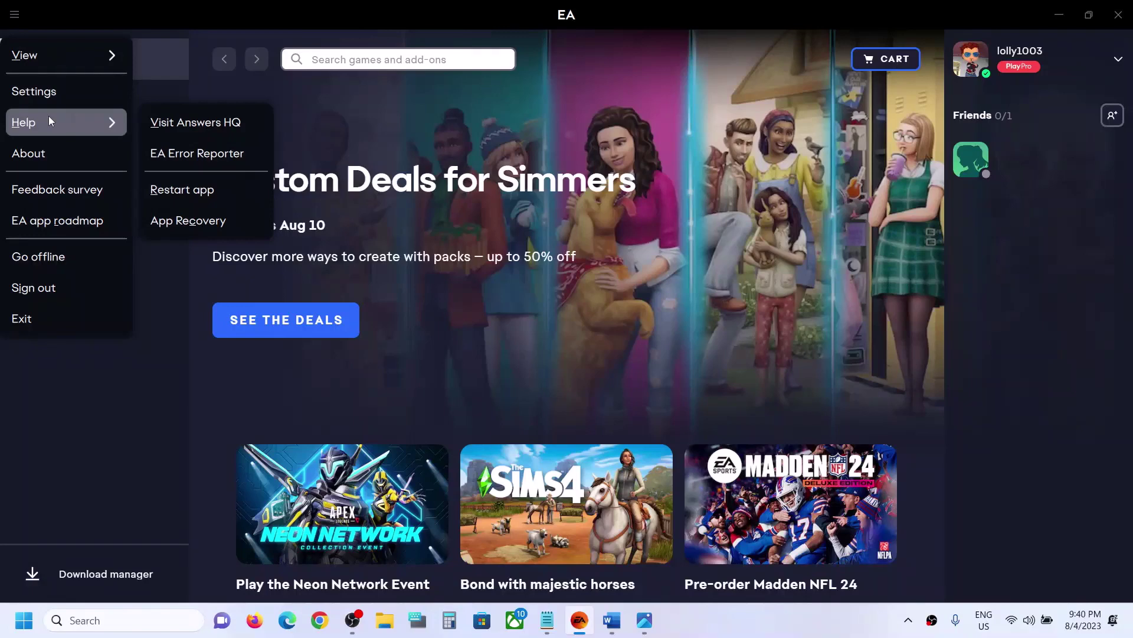
{"action": "left_click", "coordinate": [195, 222]}
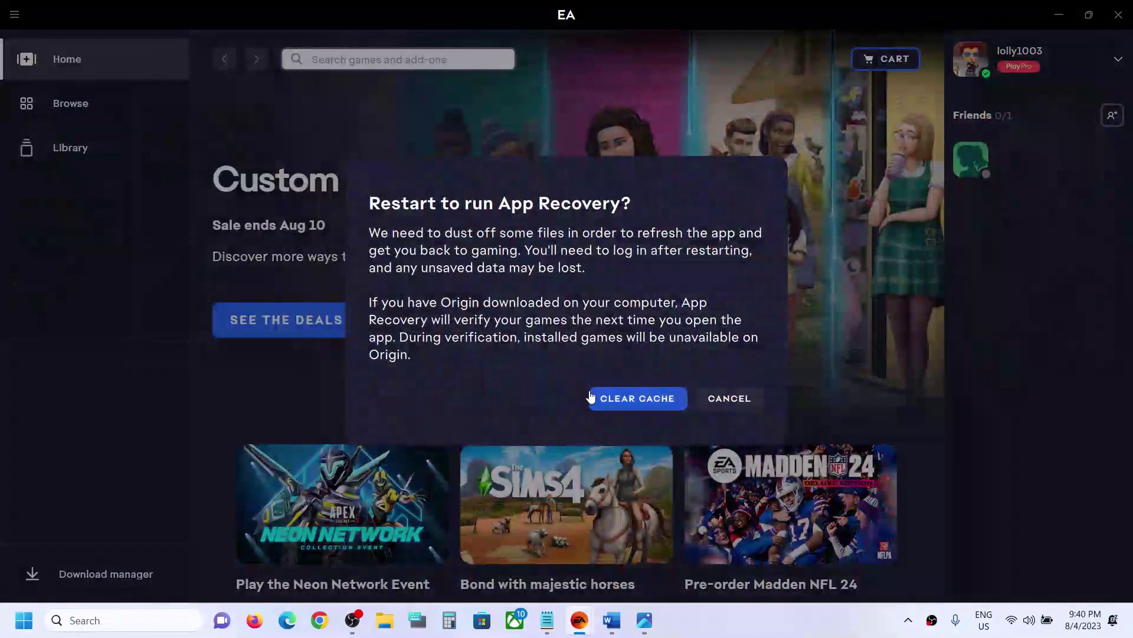
{"action": "left_click", "coordinate": [635, 402]}
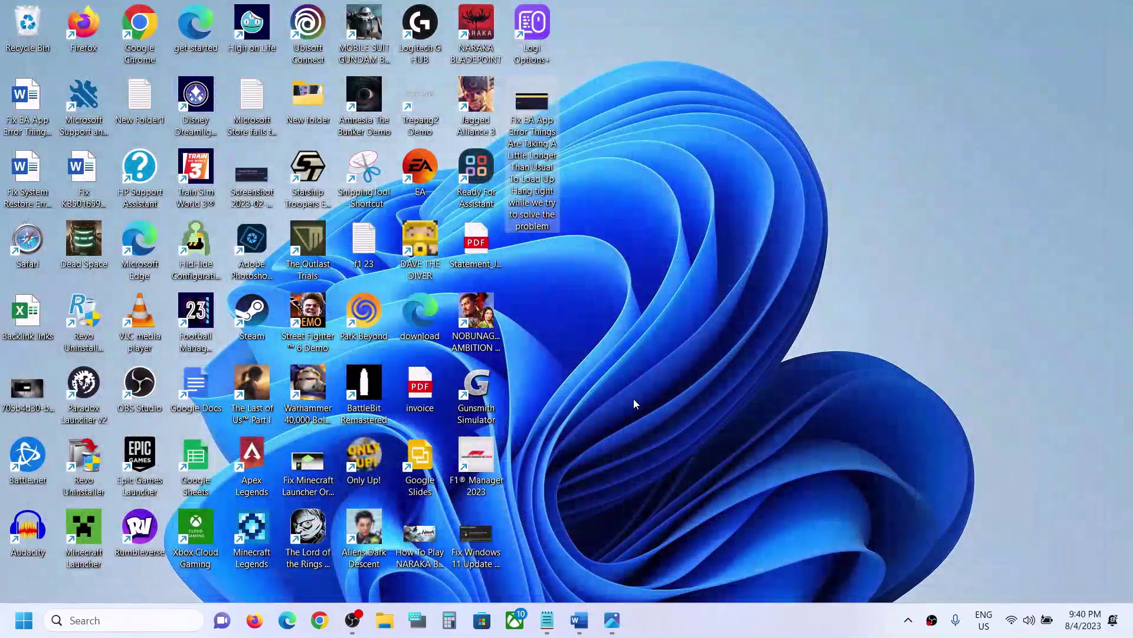
Show the Word guide at Step 3 and launch Task Manager from the Start right-click menu
{"action": "left_click", "coordinate": [582, 624]}
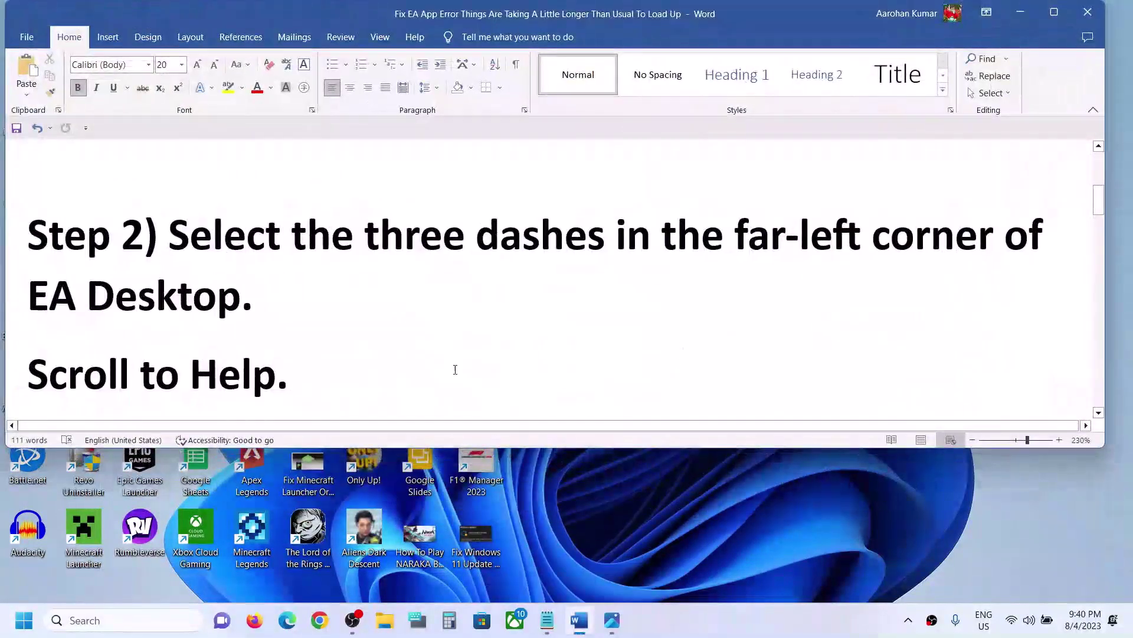
{"action": "scroll", "coordinate": [442, 335], "scroll_direction": "down", "scroll_amount": 5}
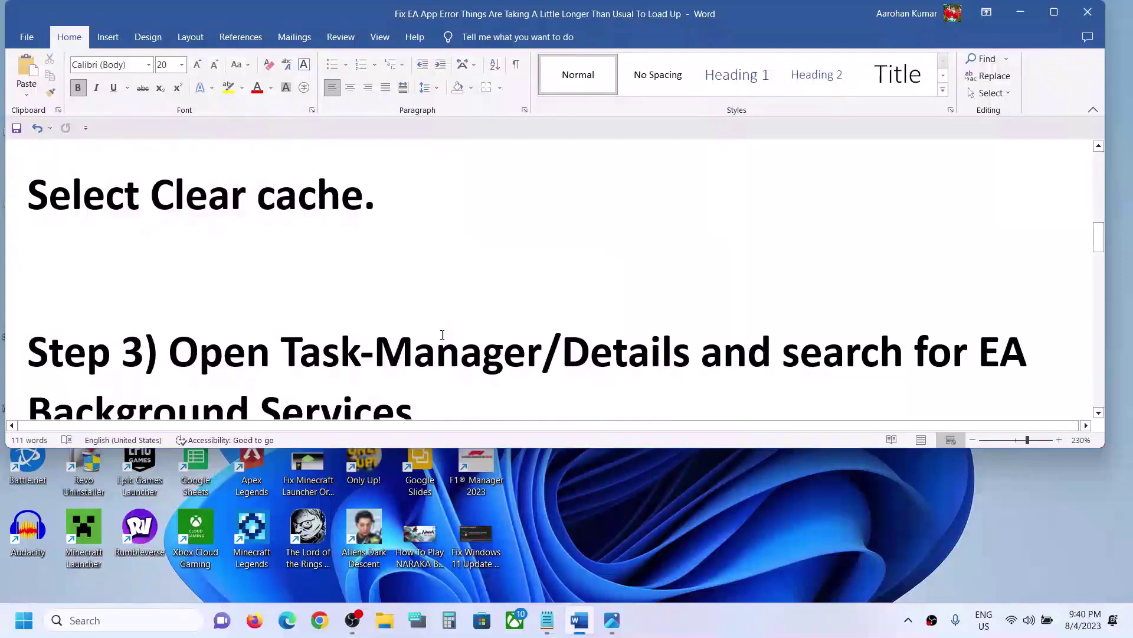
{"action": "scroll", "coordinate": [442, 335], "scroll_direction": "down", "scroll_amount": 2}
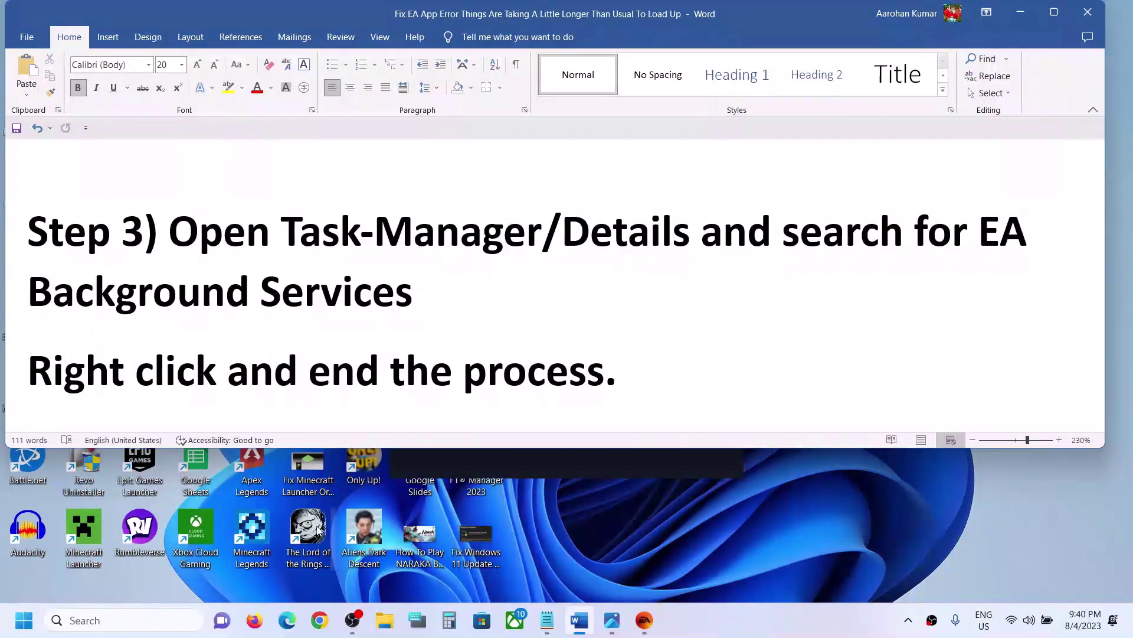
{"action": "right_click", "coordinate": [23, 626]}
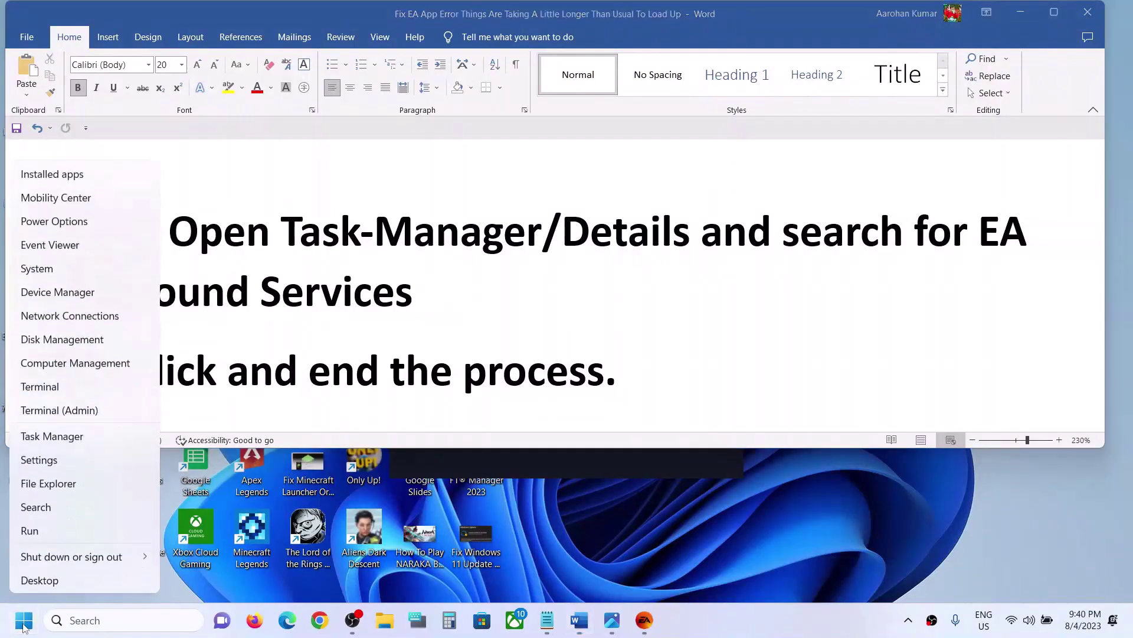
{"action": "left_click", "coordinate": [100, 443]}
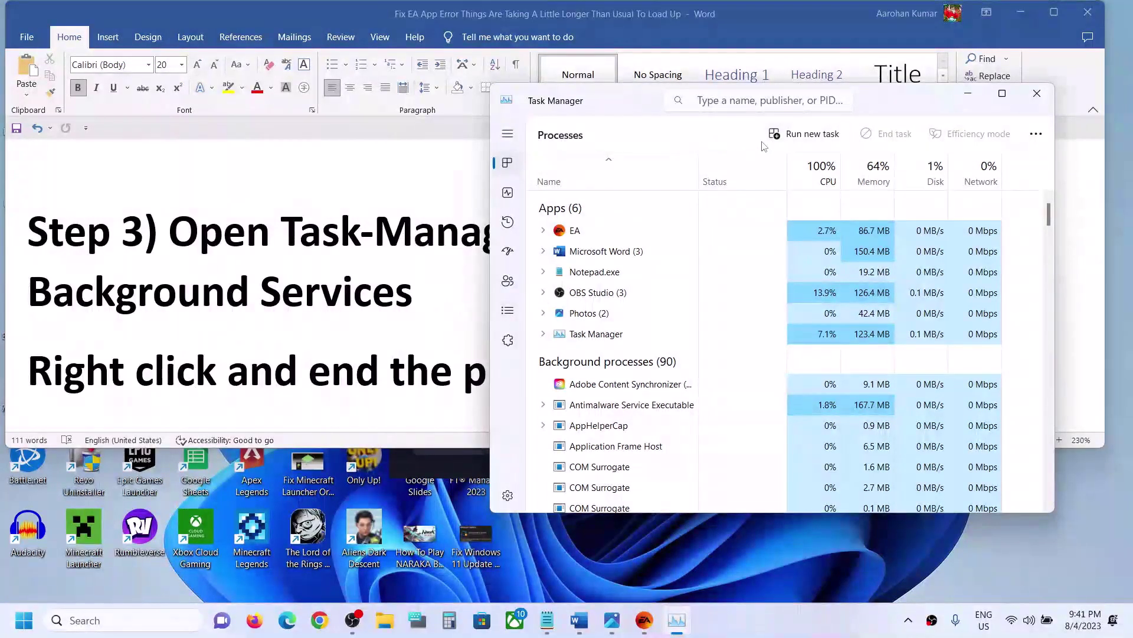
In the Details list, locate EABackgroundService.exe and choose End task on it
{"action": "left_click", "coordinate": [508, 311]}
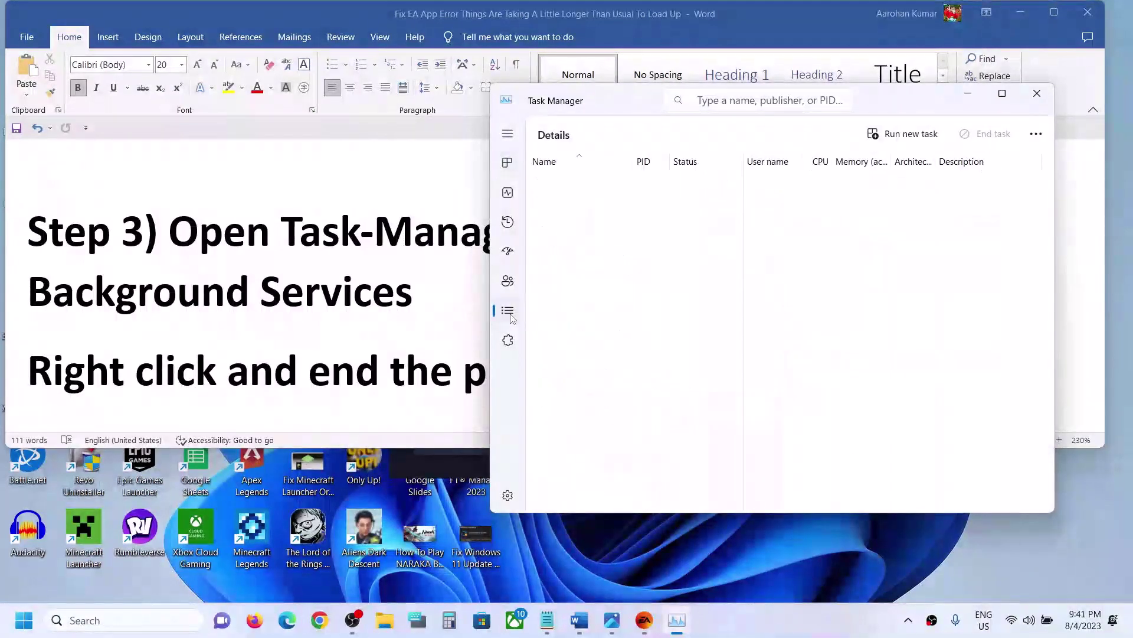
{"action": "left_click", "coordinate": [597, 391]}
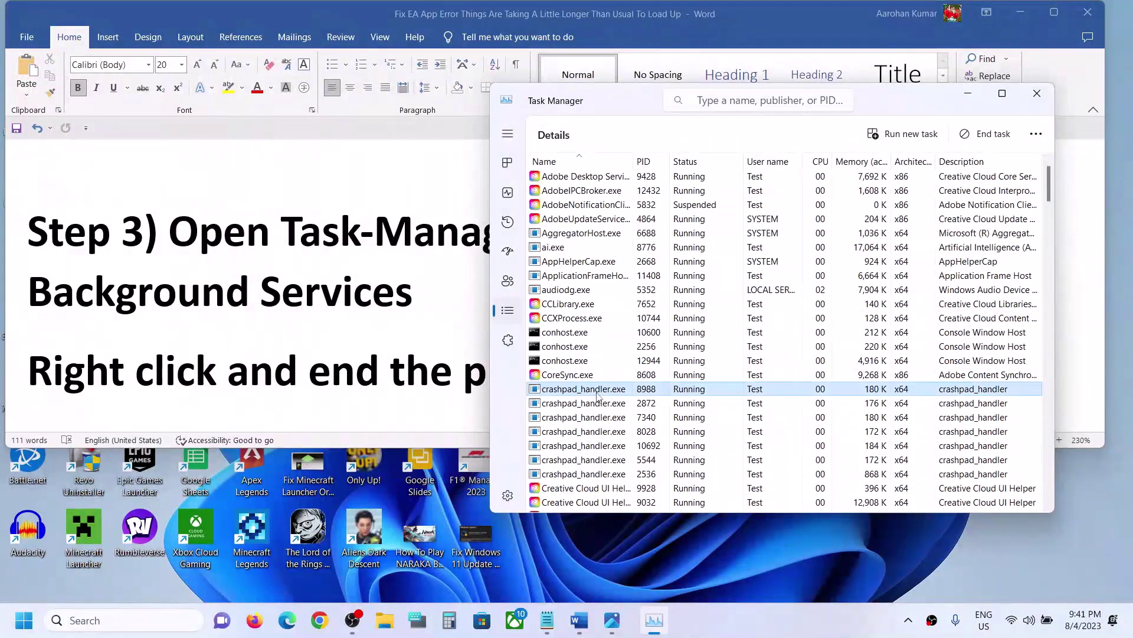
{"action": "key", "text": "e"}
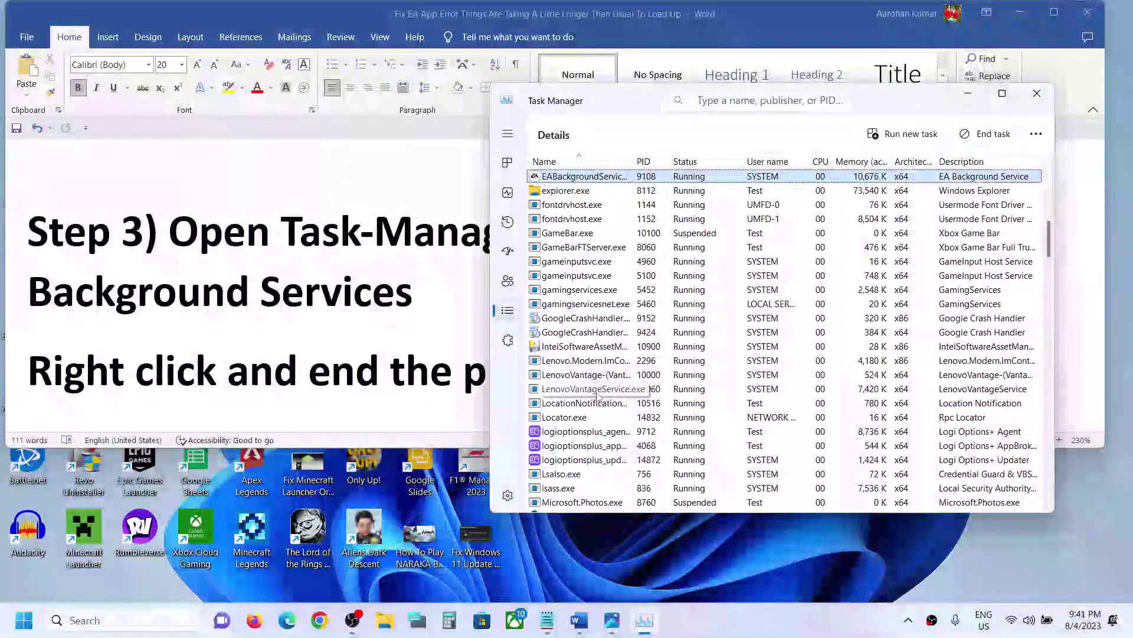
{"action": "scroll", "coordinate": [614, 284], "scroll_direction": "up", "scroll_amount": 2}
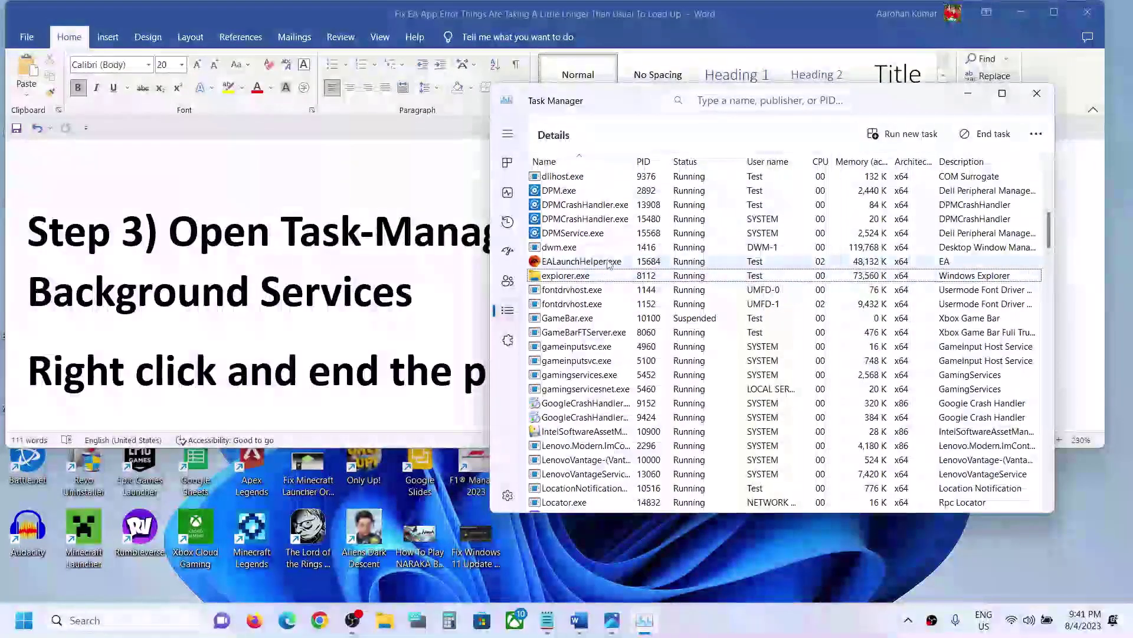
{"action": "left_click", "coordinate": [578, 304]}
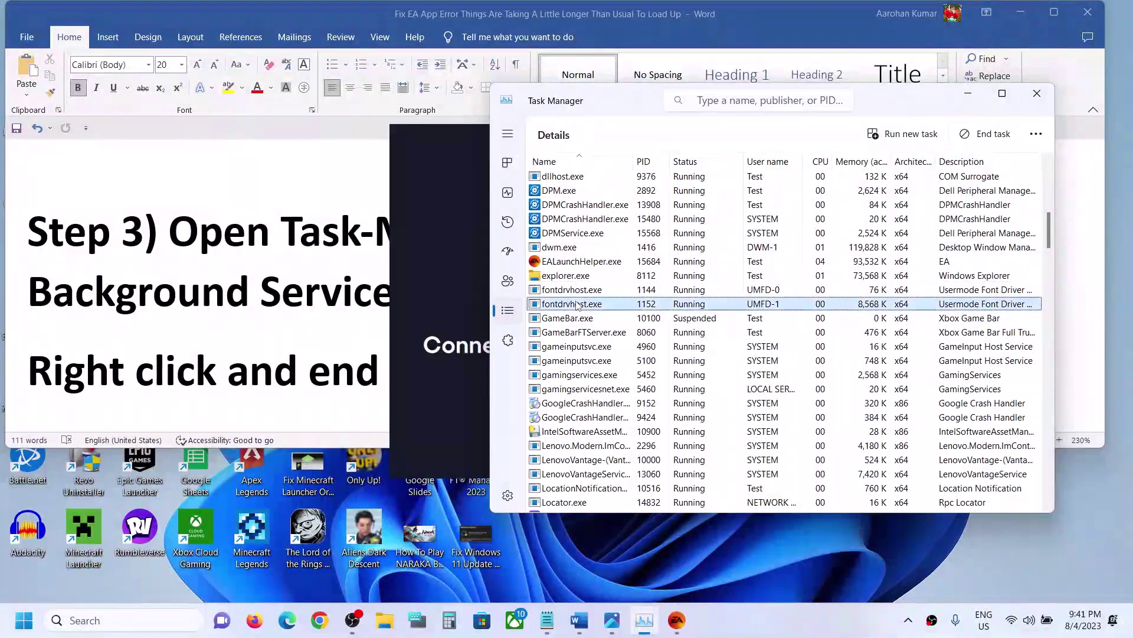
{"action": "left_click", "coordinate": [581, 264]}
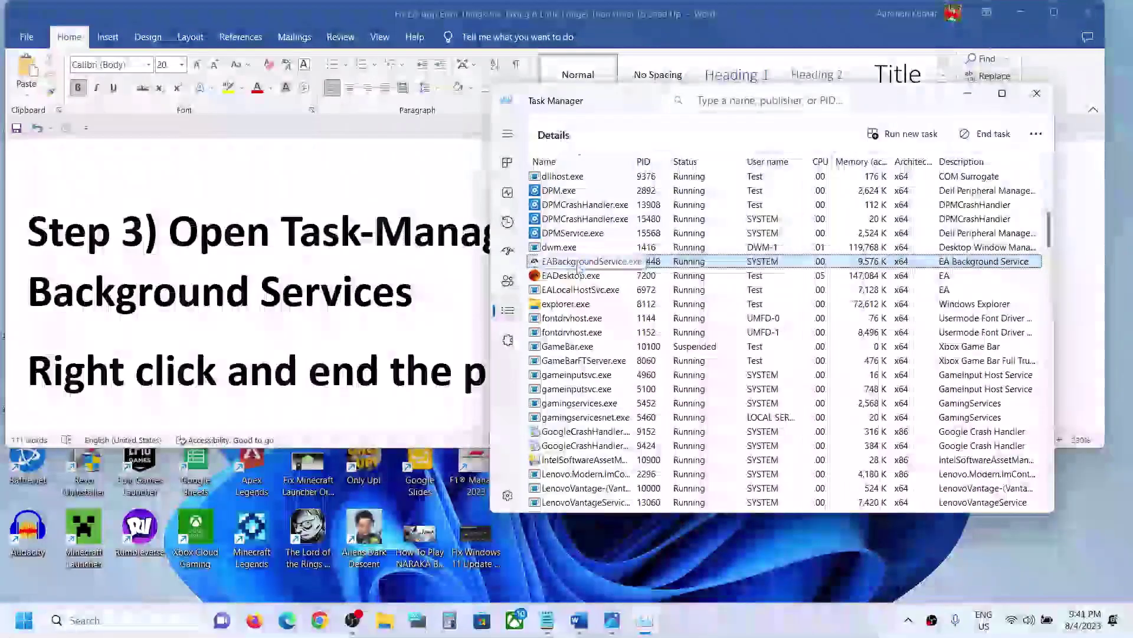
{"action": "right_click", "coordinate": [578, 269]}
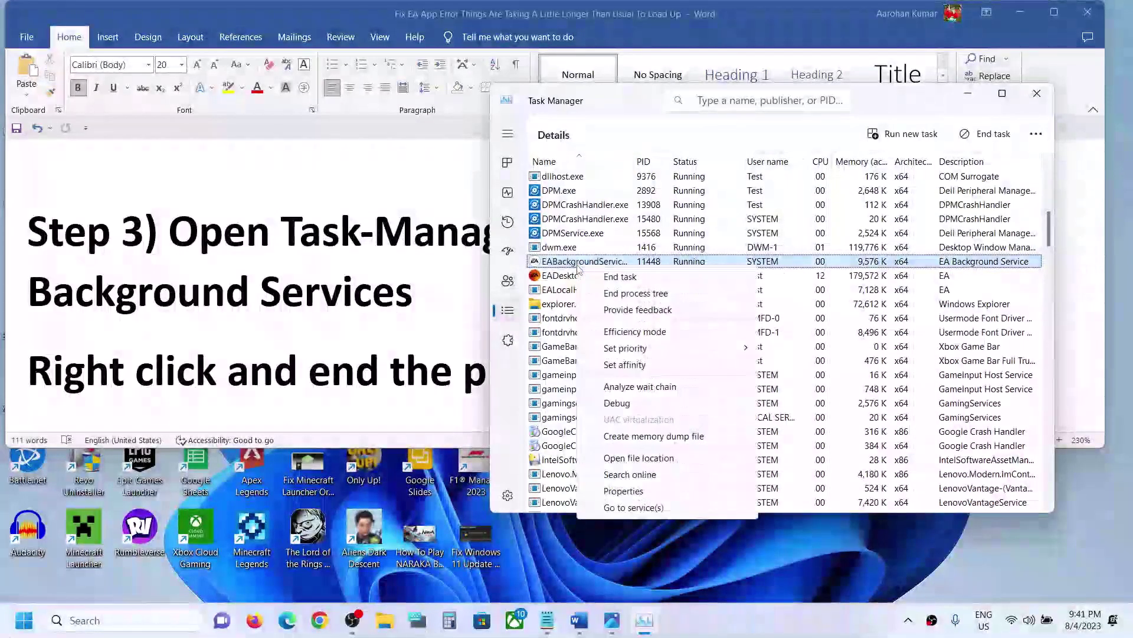
{"action": "left_click", "coordinate": [614, 278]}
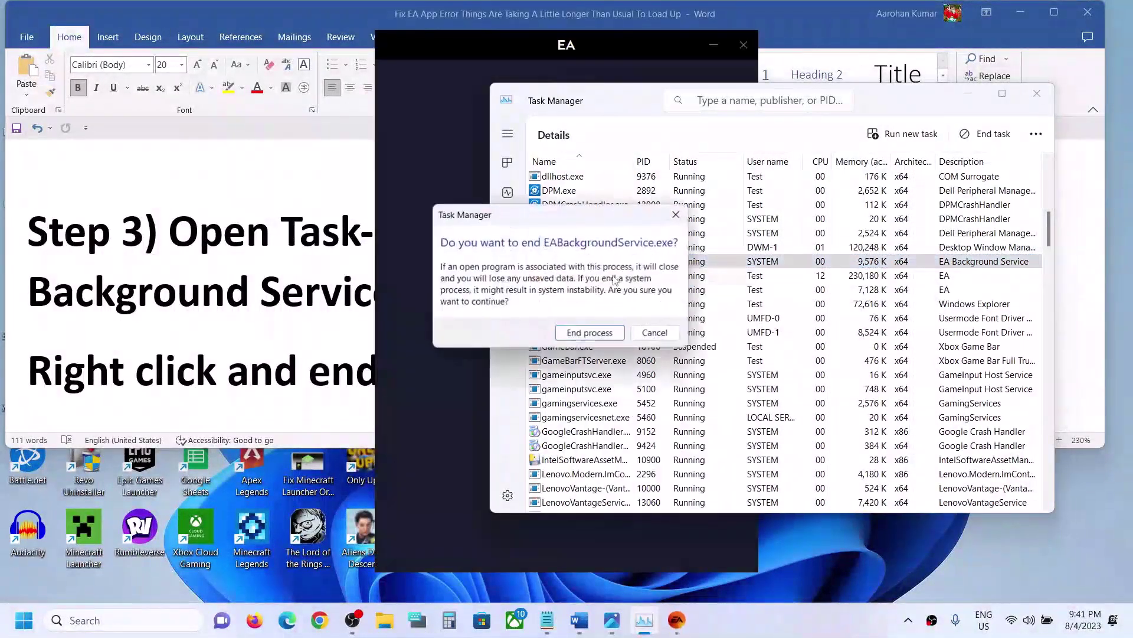
Confirm ending EABackgroundService.exe, end EADesktop.exe too, and dismiss the resulting error
{"action": "left_click", "coordinate": [592, 334]}
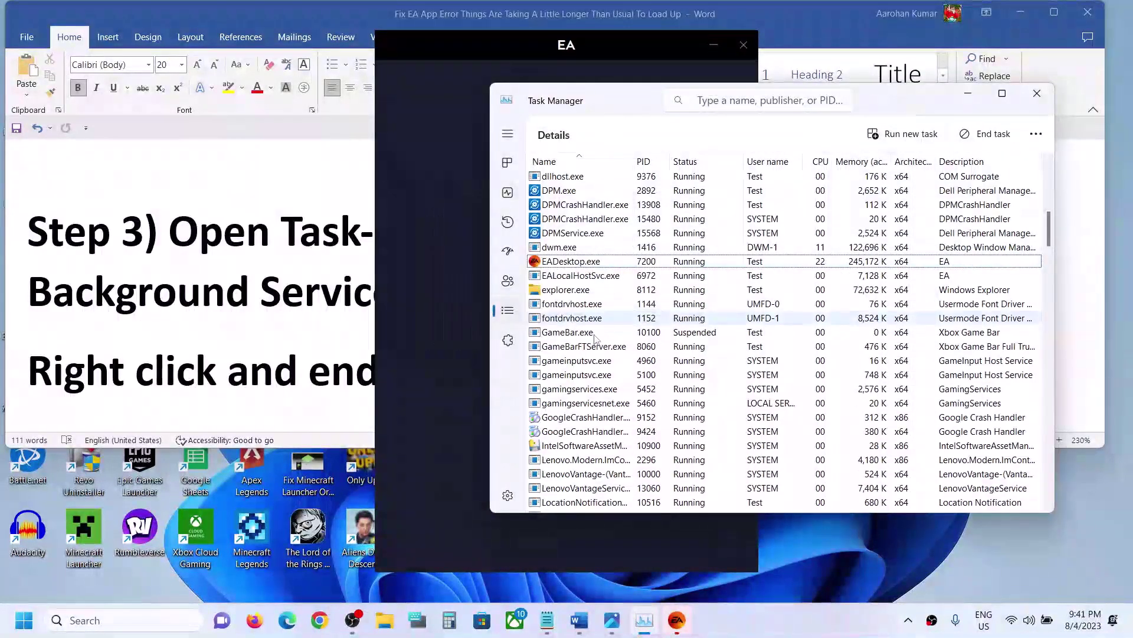
{"action": "right_click", "coordinate": [568, 262]}
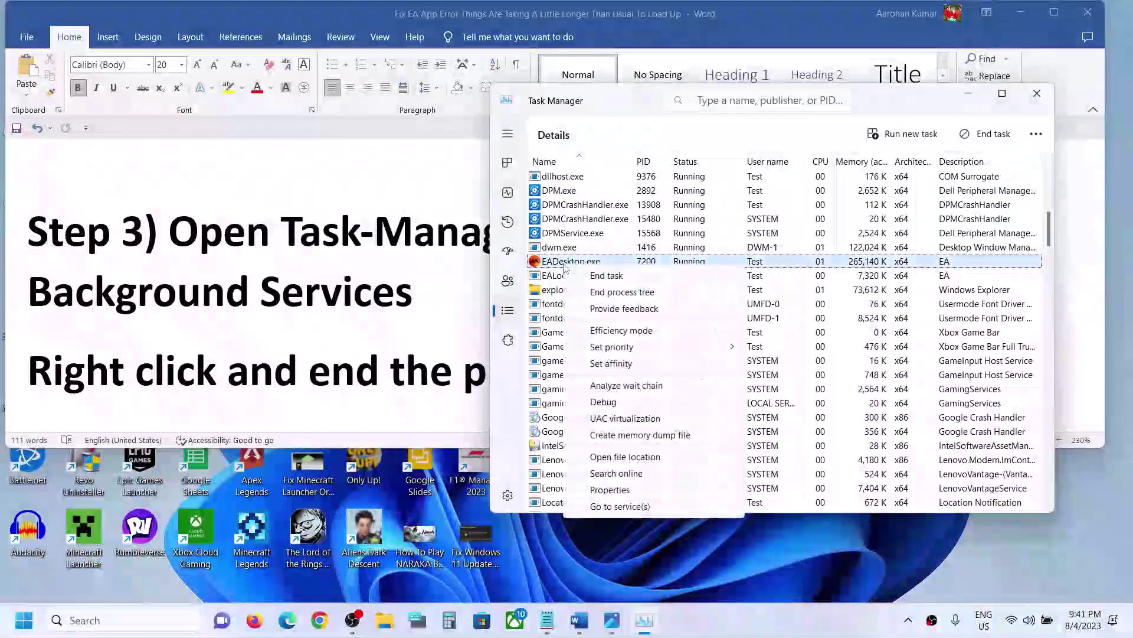
{"action": "left_click", "coordinate": [601, 277]}
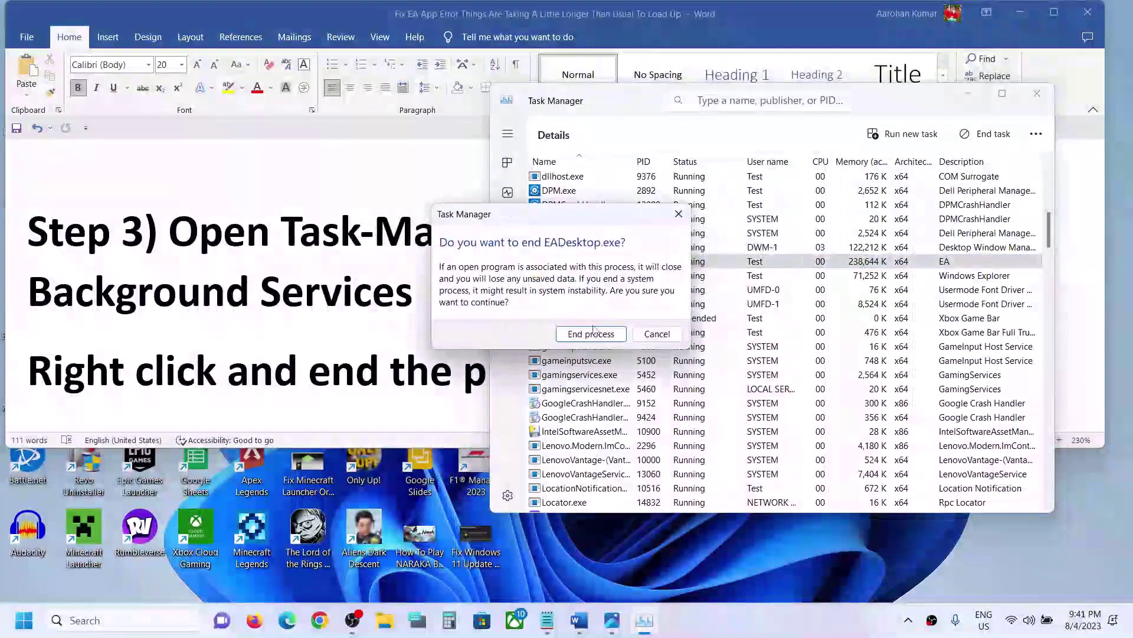
{"action": "left_click", "coordinate": [590, 334]}
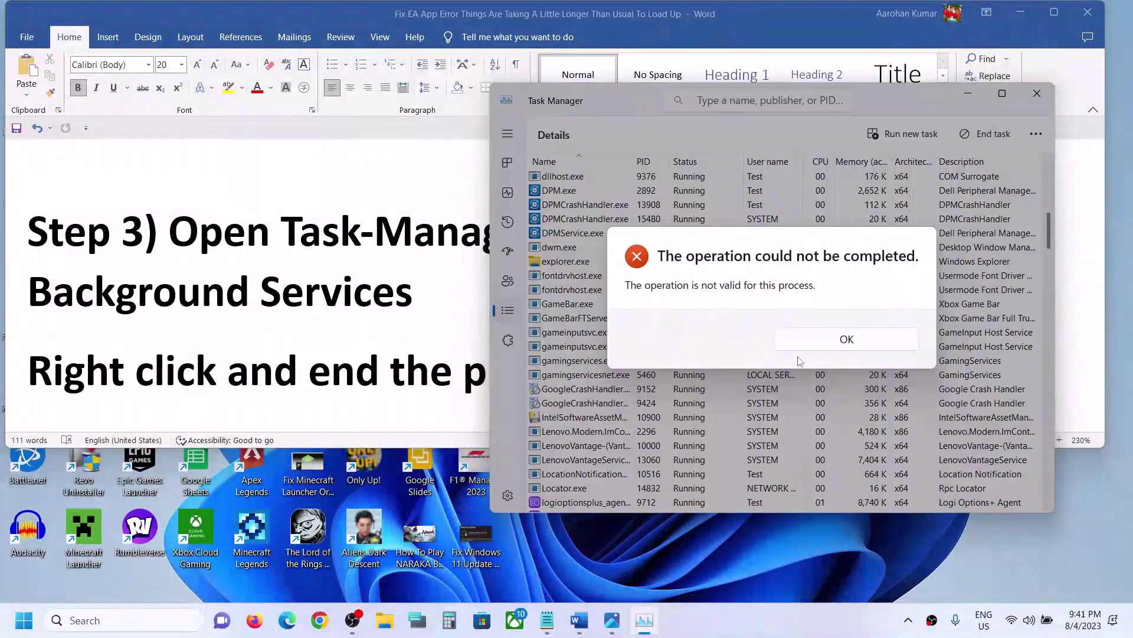
{"action": "left_click", "coordinate": [833, 343]}
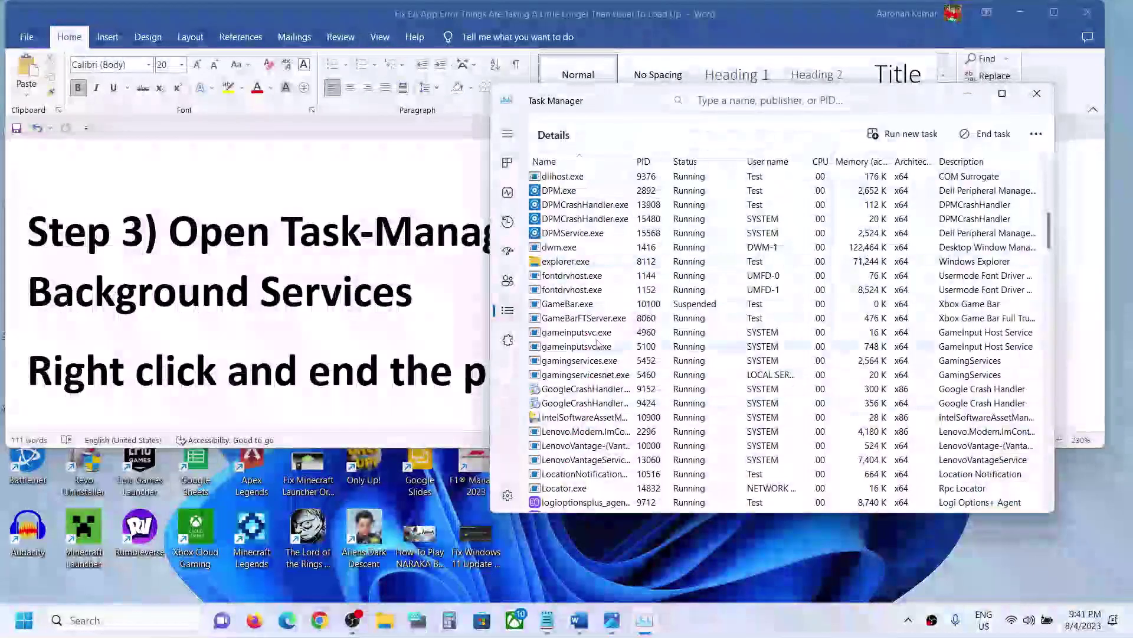
Close Task Manager, then search 'ea' and launch the EA app
{"action": "left_click", "coordinate": [1036, 94]}
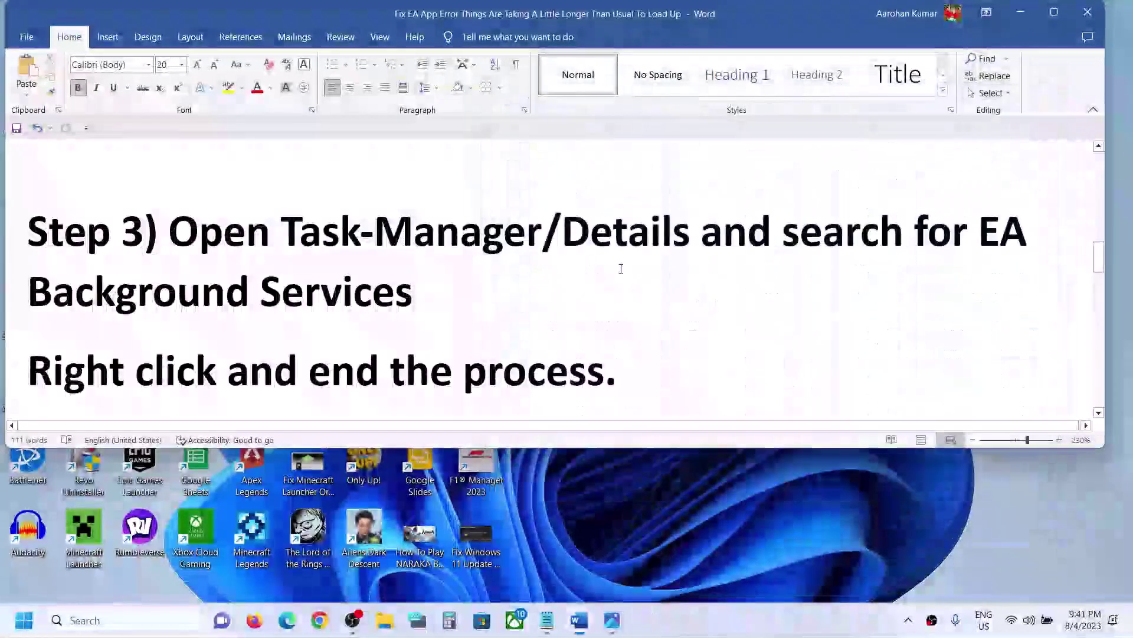
{"action": "scroll", "coordinate": [614, 275], "scroll_direction": "down", "scroll_amount": 2}
{"action": "scroll", "coordinate": [619, 270], "scroll_direction": "down", "scroll_amount": 3}
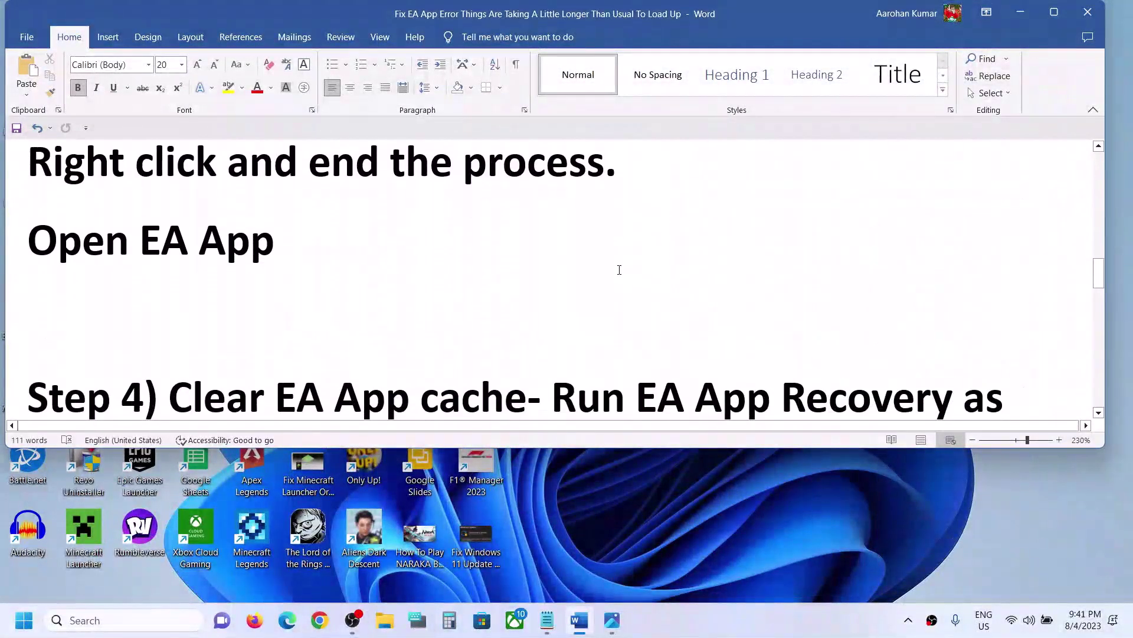
{"action": "left_click", "coordinate": [131, 621]}
{"action": "type", "text": "ea"}
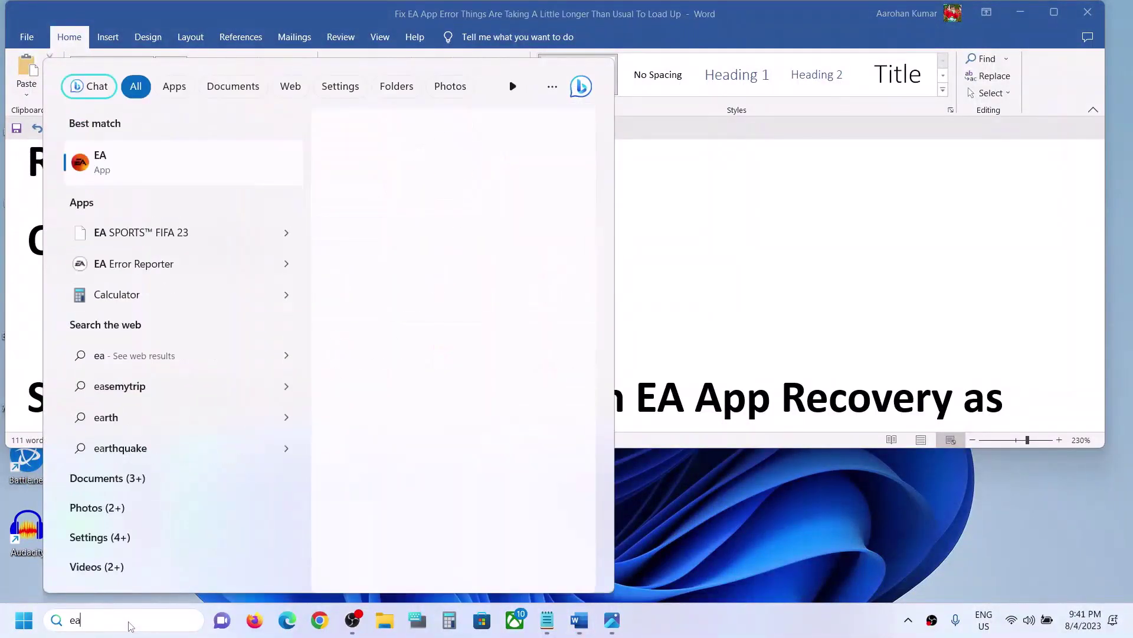
{"action": "key", "text": "Escape"}
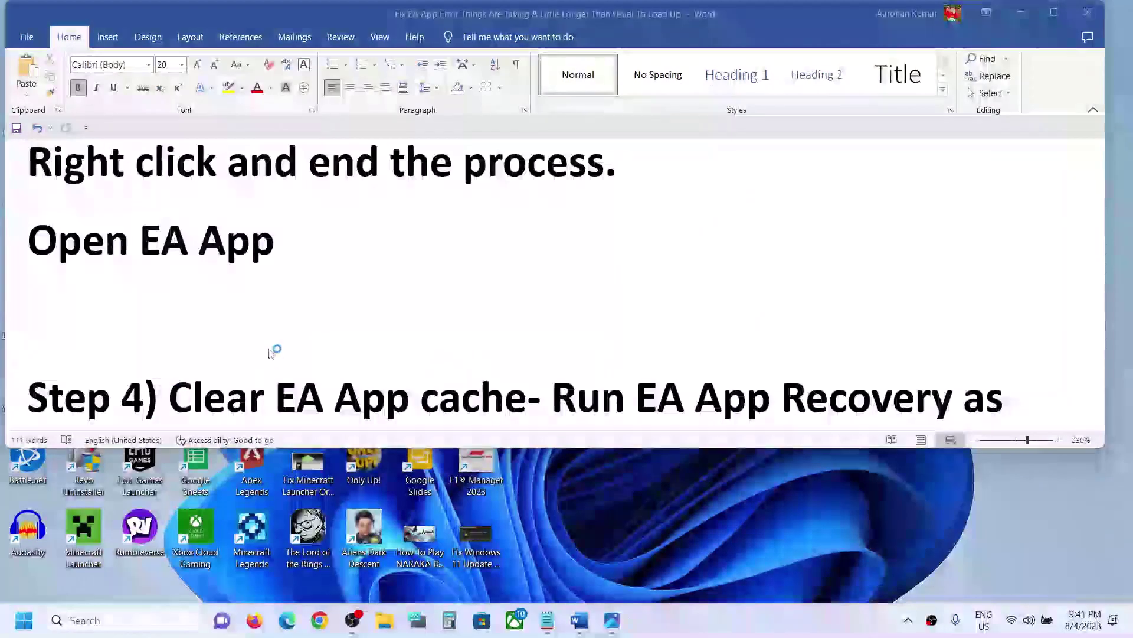
Scroll the guide to Step 4 and highlight 'Clear EA App cache' and 'EA App Recovery as administrator'
{"action": "scroll", "coordinate": [247, 272], "scroll_direction": "up", "scroll_amount": 2}
{"action": "scroll", "coordinate": [259, 231], "scroll_direction": "down", "scroll_amount": 1}
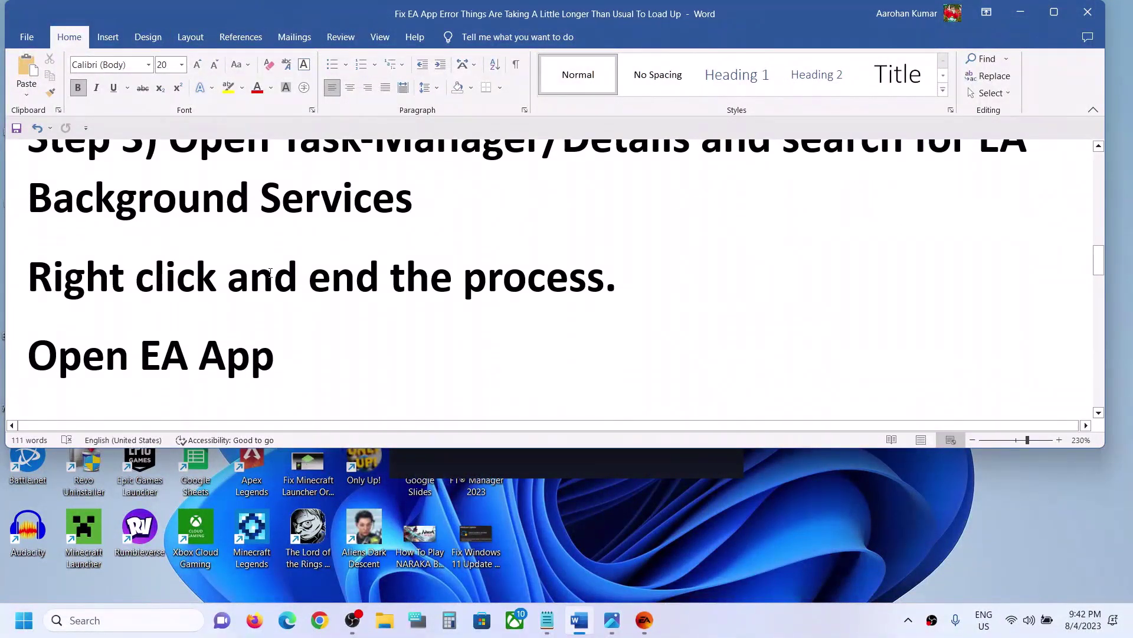
{"action": "scroll", "coordinate": [270, 272], "scroll_direction": "down", "scroll_amount": 5}
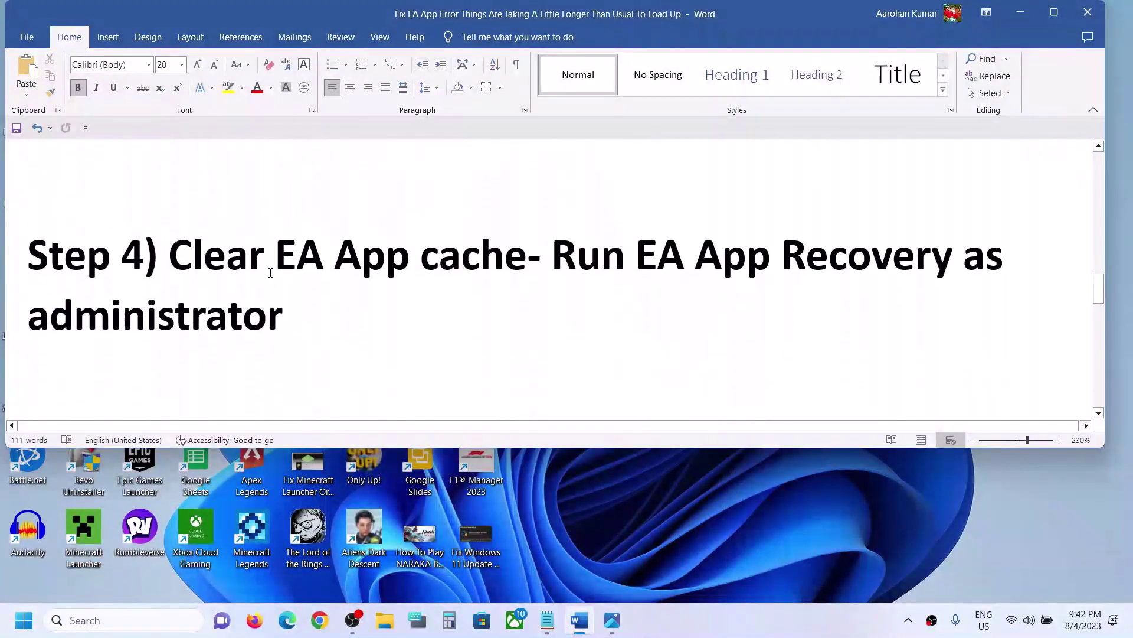
{"action": "left_click_drag", "start_coordinate": [187, 250], "coordinate": [525, 255]}
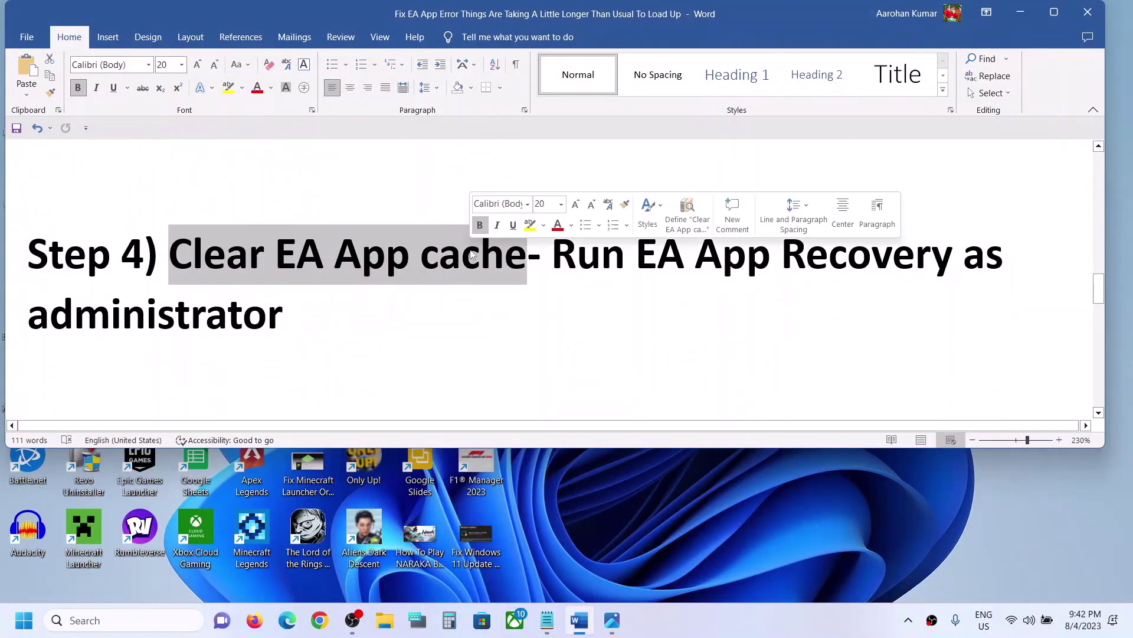
{"action": "left_click_drag", "start_coordinate": [639, 266], "coordinate": [590, 306]}
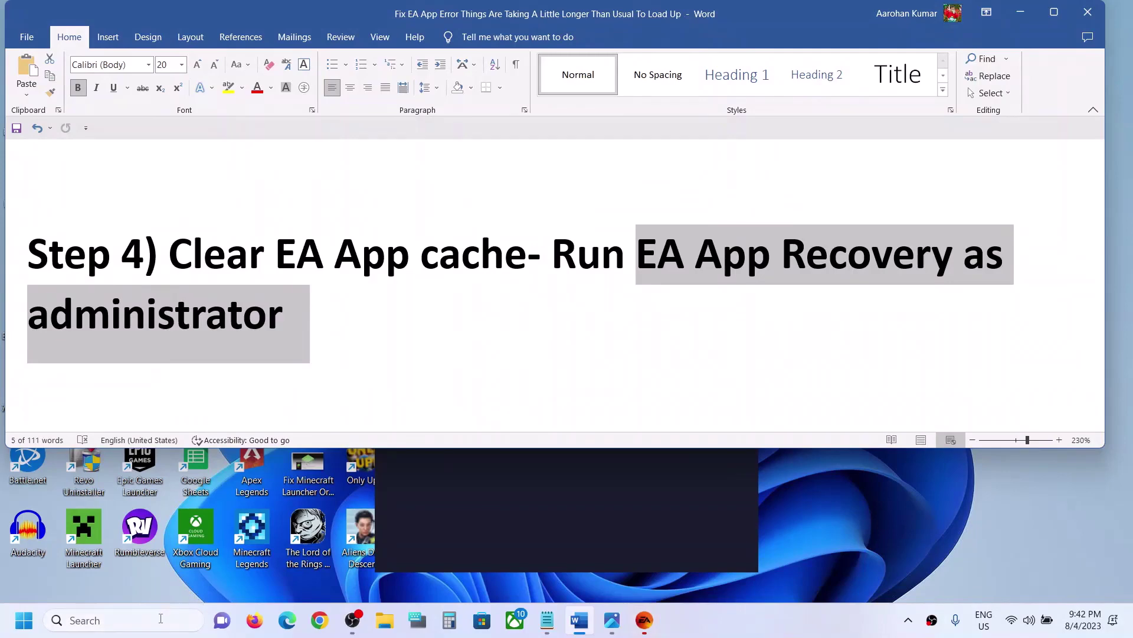
Open the EA shortcut's file location from search and run App Recovery as administrator
{"action": "left_click", "coordinate": [160, 620]}
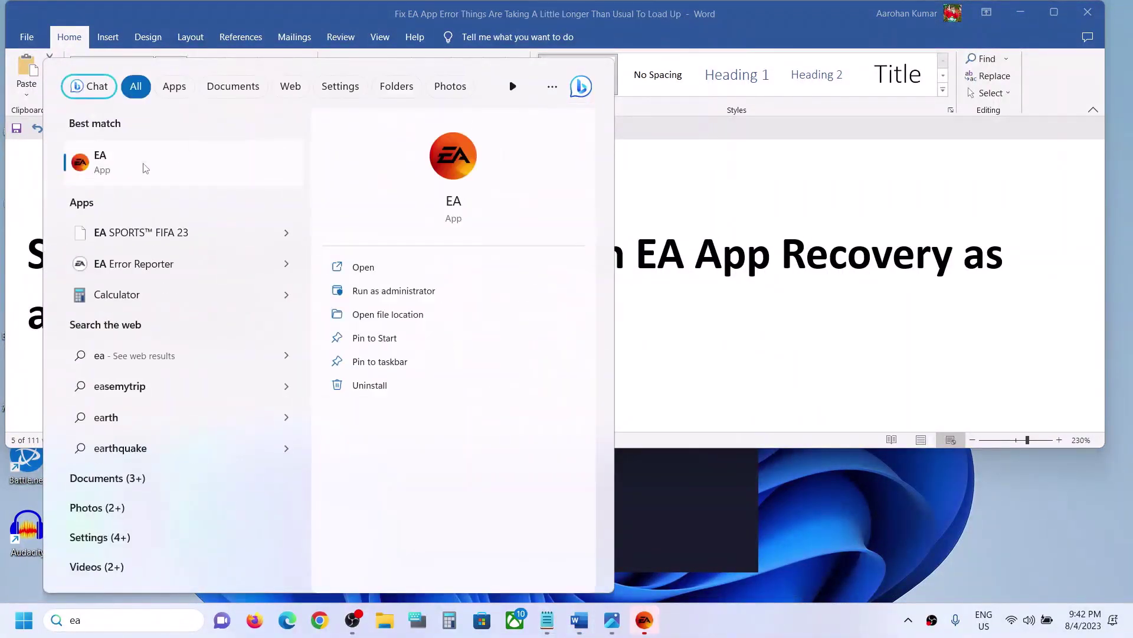
{"action": "right_click", "coordinate": [145, 167]}
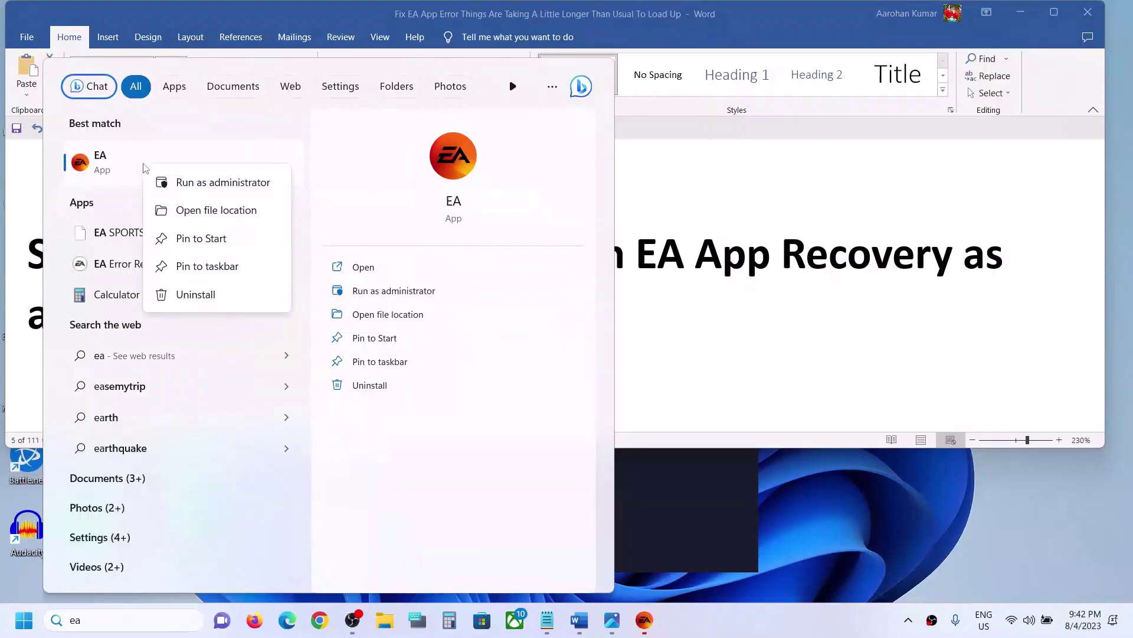
{"action": "left_click", "coordinate": [206, 212]}
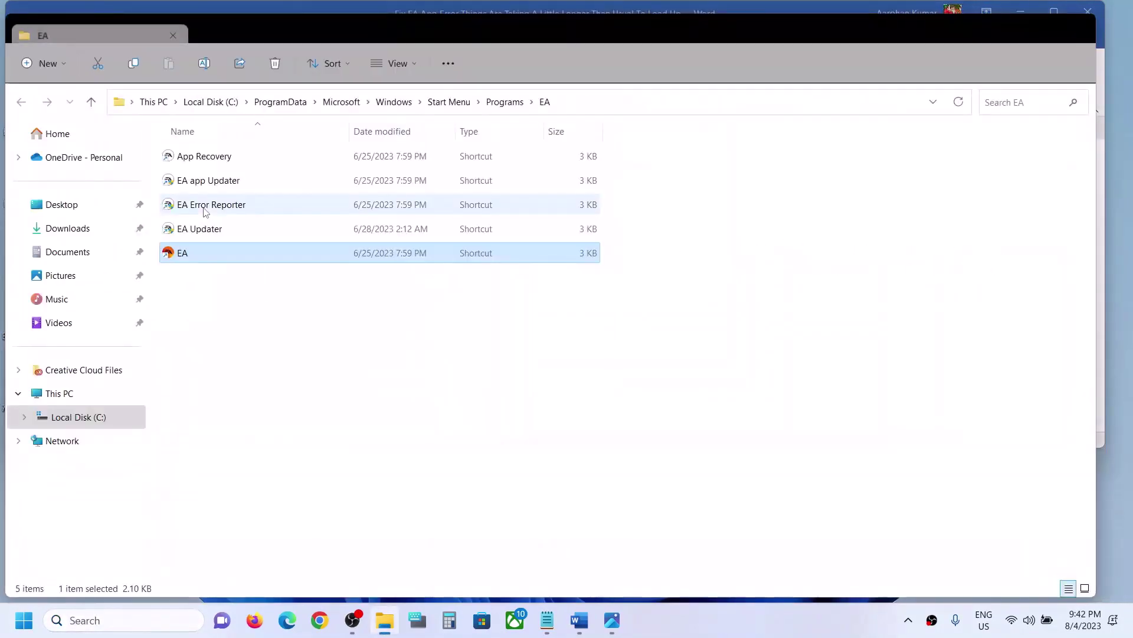
{"action": "left_click", "coordinate": [211, 157]}
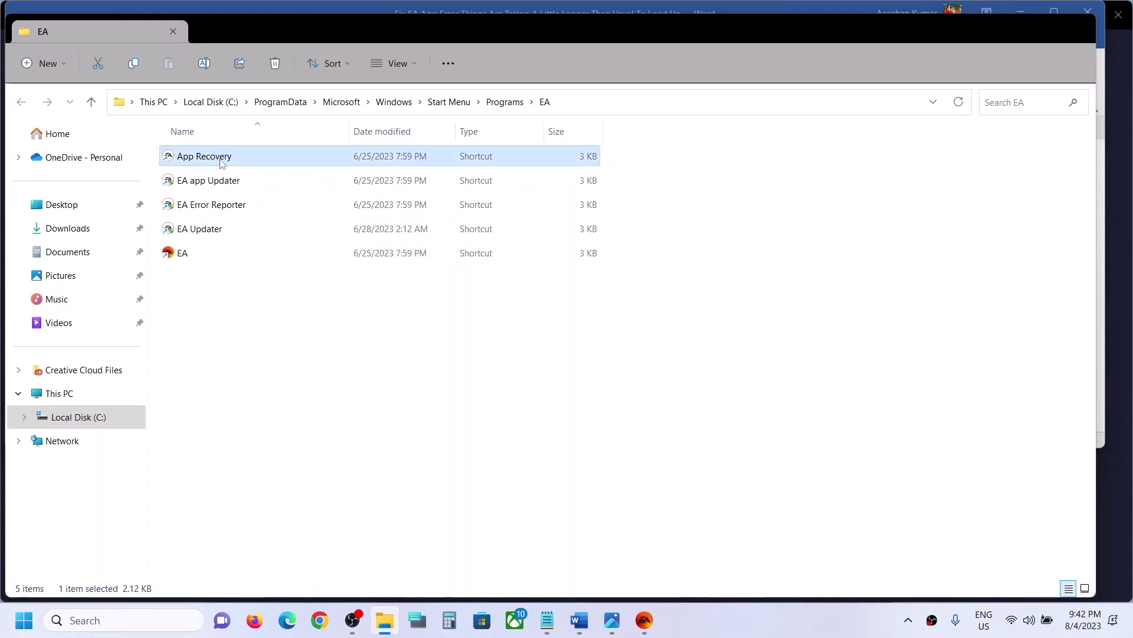
{"action": "right_click", "coordinate": [223, 159]}
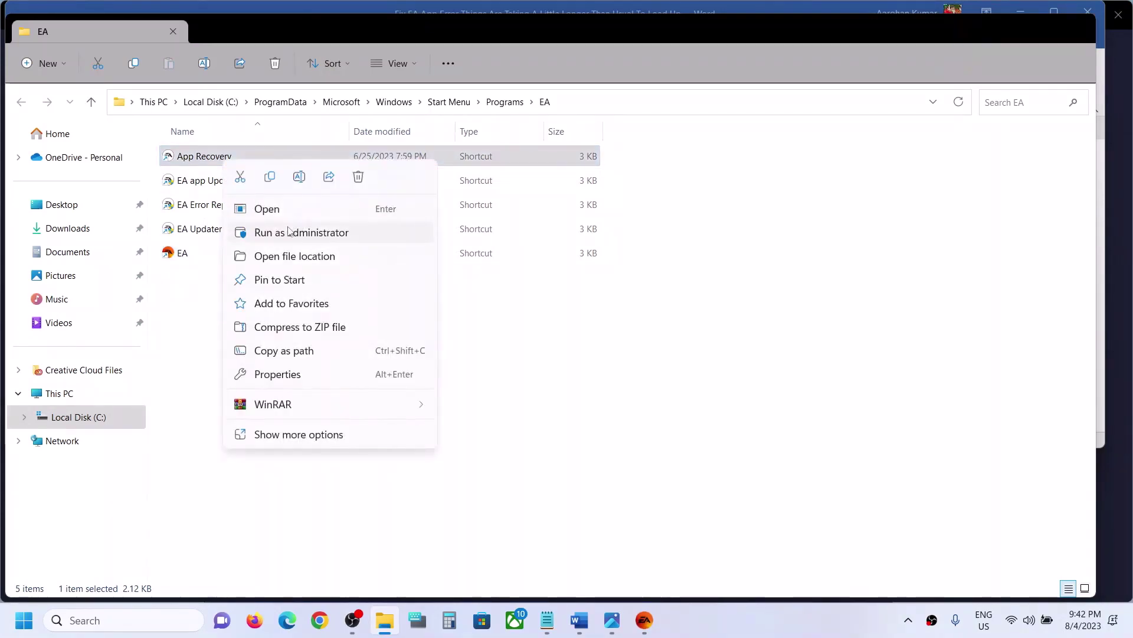
{"action": "left_click", "coordinate": [289, 232]}
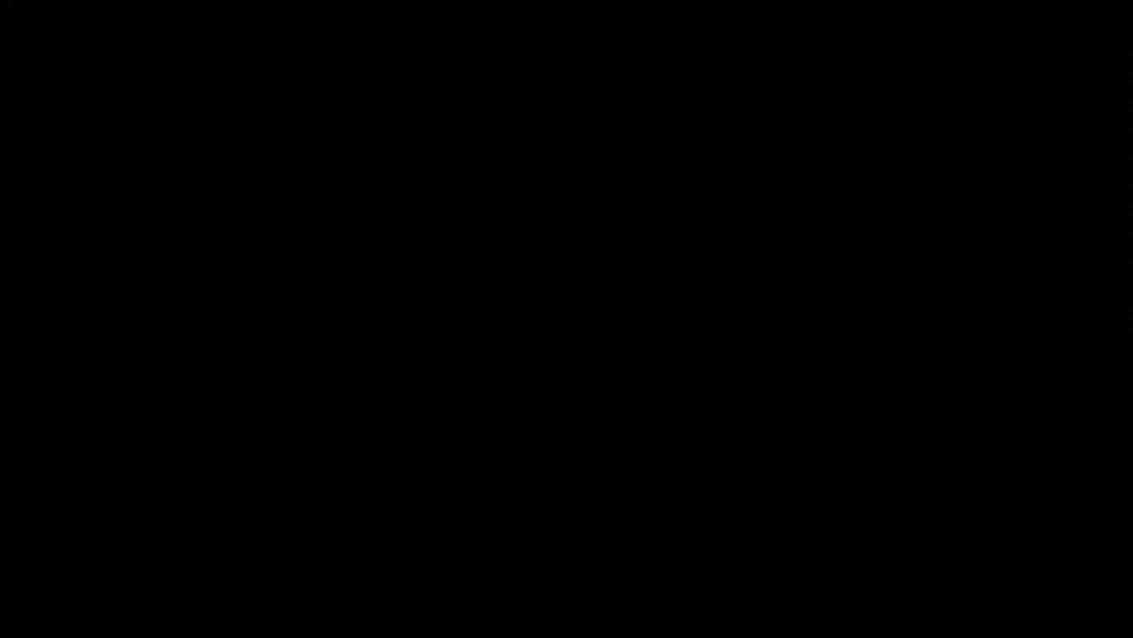
Approve the admin prompt, dismiss the crash notice, and choose Exit from the EA main menu
{"action": "left_click", "coordinate": [491, 438]}
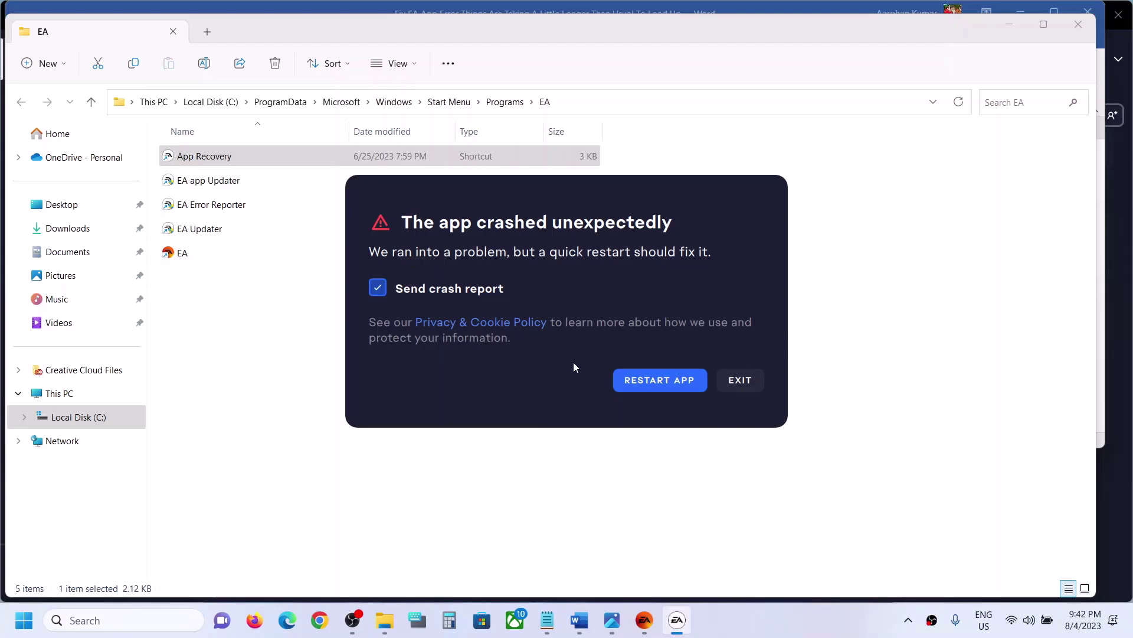
{"action": "left_click", "coordinate": [736, 381]}
{"action": "left_click", "coordinate": [644, 620]}
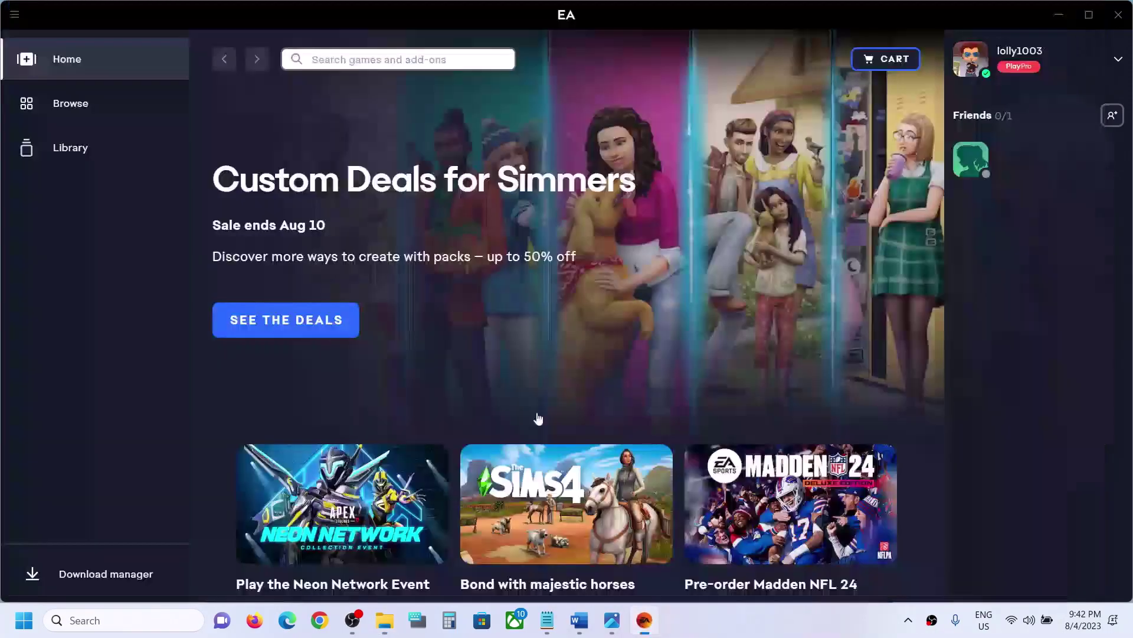
{"action": "left_click", "coordinate": [15, 14]}
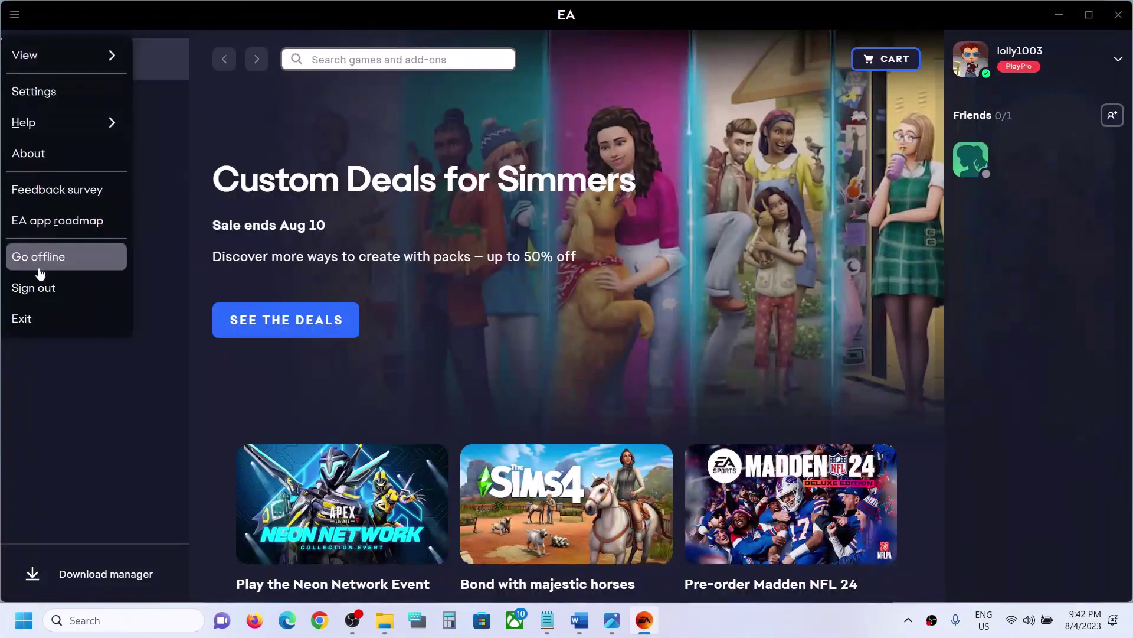
{"action": "left_click", "coordinate": [33, 320]}
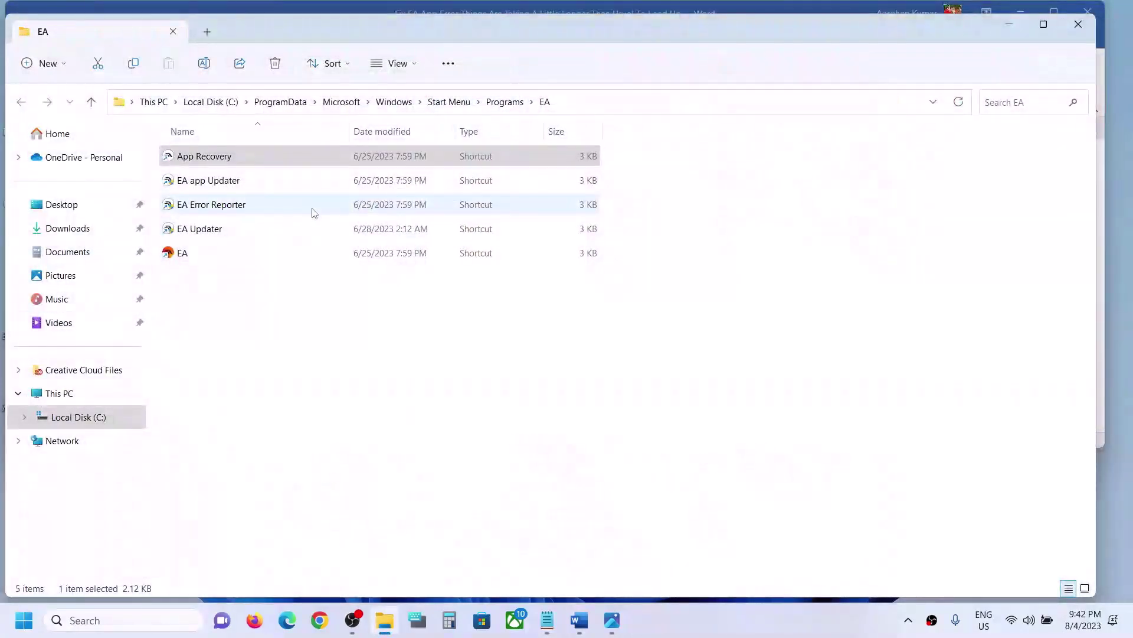
Run App Recovery as administrator again, then choose RESTART APP on the crash dialog
{"action": "right_click", "coordinate": [223, 161]}
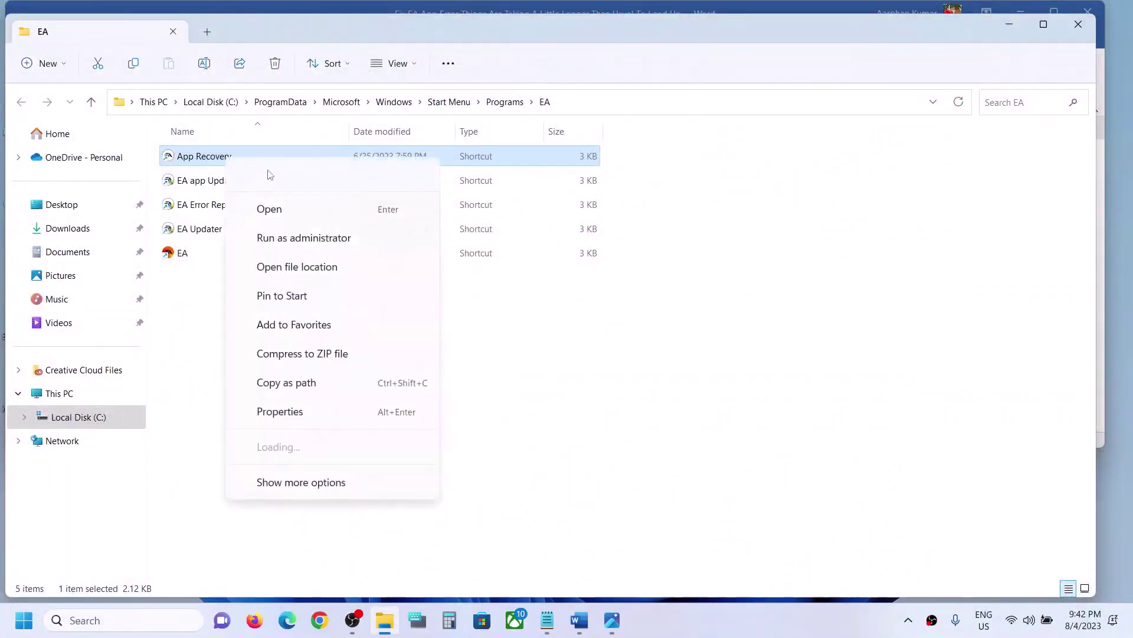
{"action": "left_click", "coordinate": [293, 232]}
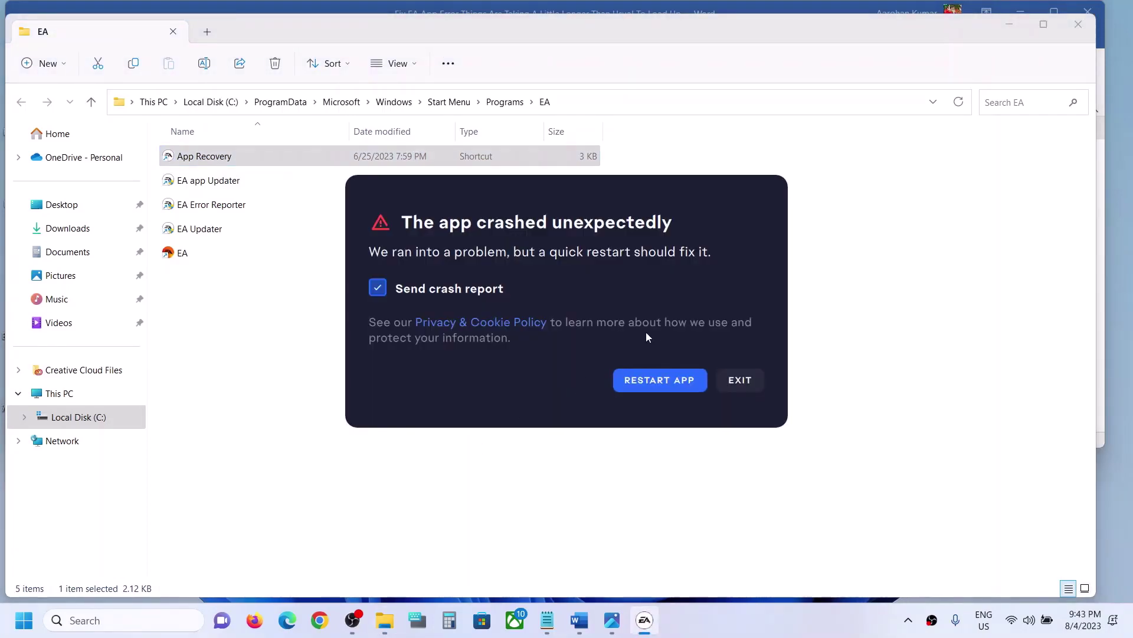
{"action": "left_click", "coordinate": [650, 386]}
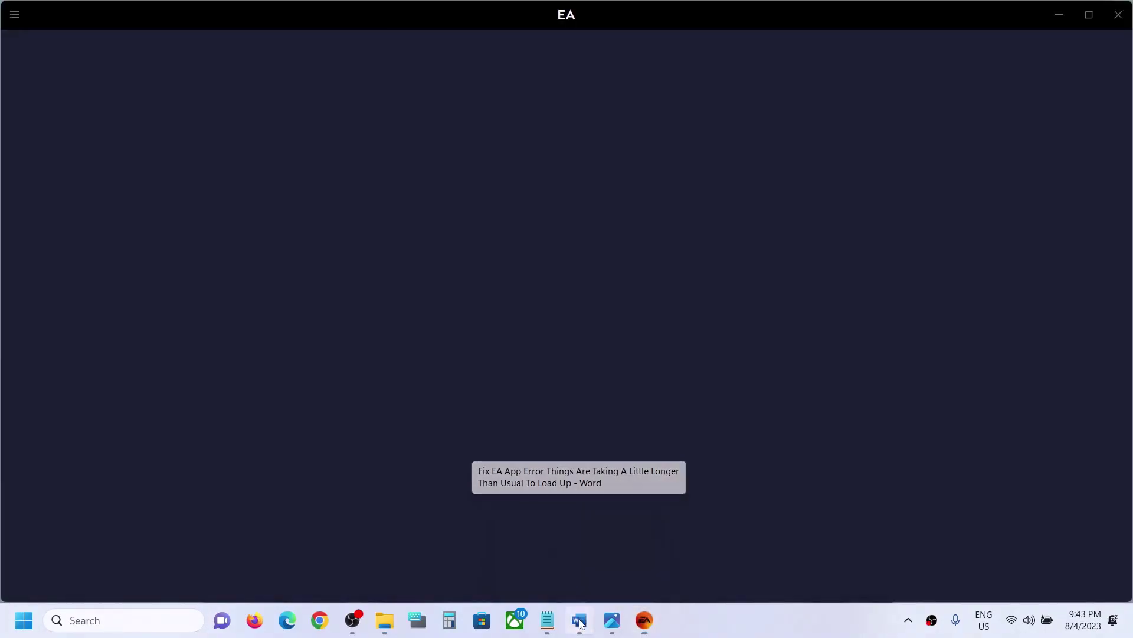
Scroll the Word guide to Step 5 and highlight EAUpdater.exe in its heading
{"action": "left_click", "coordinate": [580, 622]}
{"action": "scroll", "coordinate": [455, 382], "scroll_direction": "down", "scroll_amount": 3}
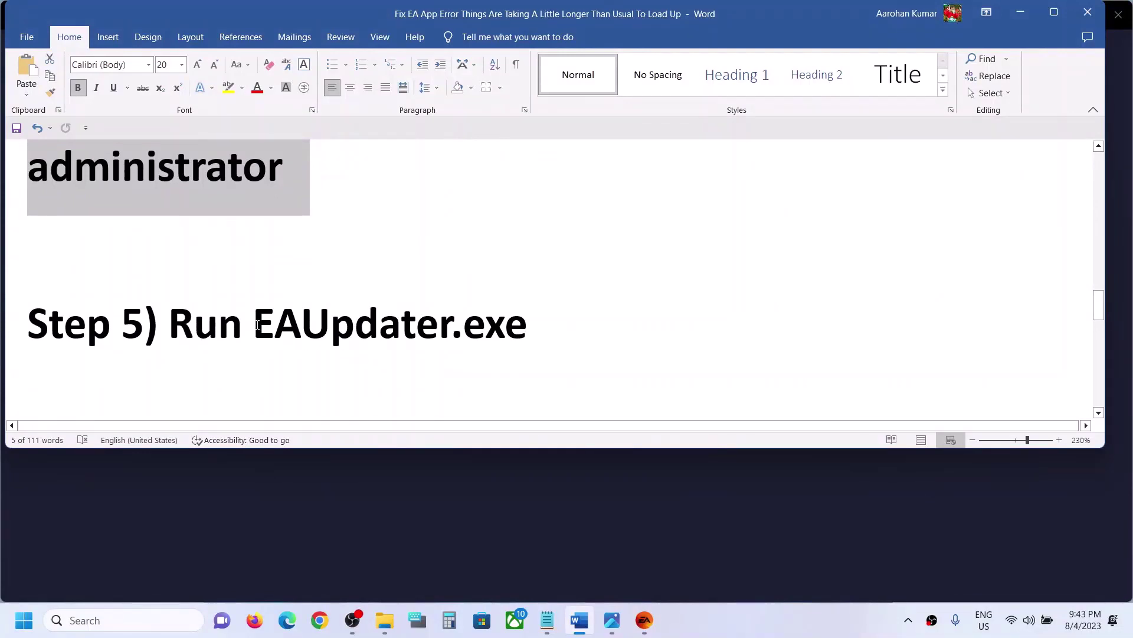
{"action": "left_click_drag", "start_coordinate": [257, 324], "coordinate": [503, 332]}
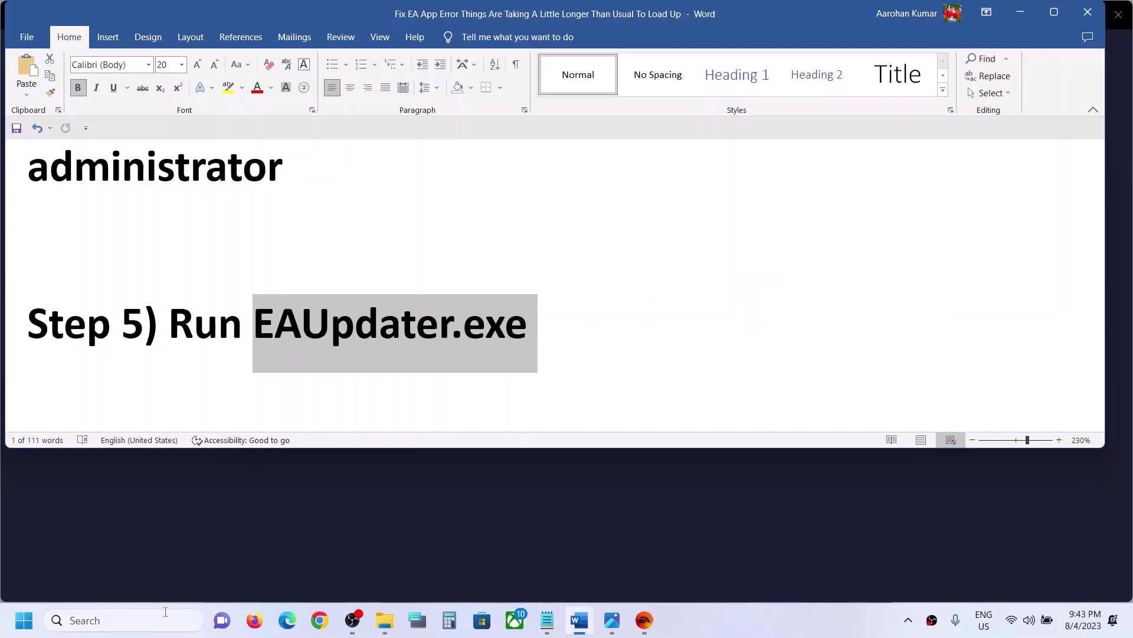
Search 'e' and open the EA app result's file location
{"action": "left_click", "coordinate": [163, 620]}
{"action": "type", "text": "ea"}
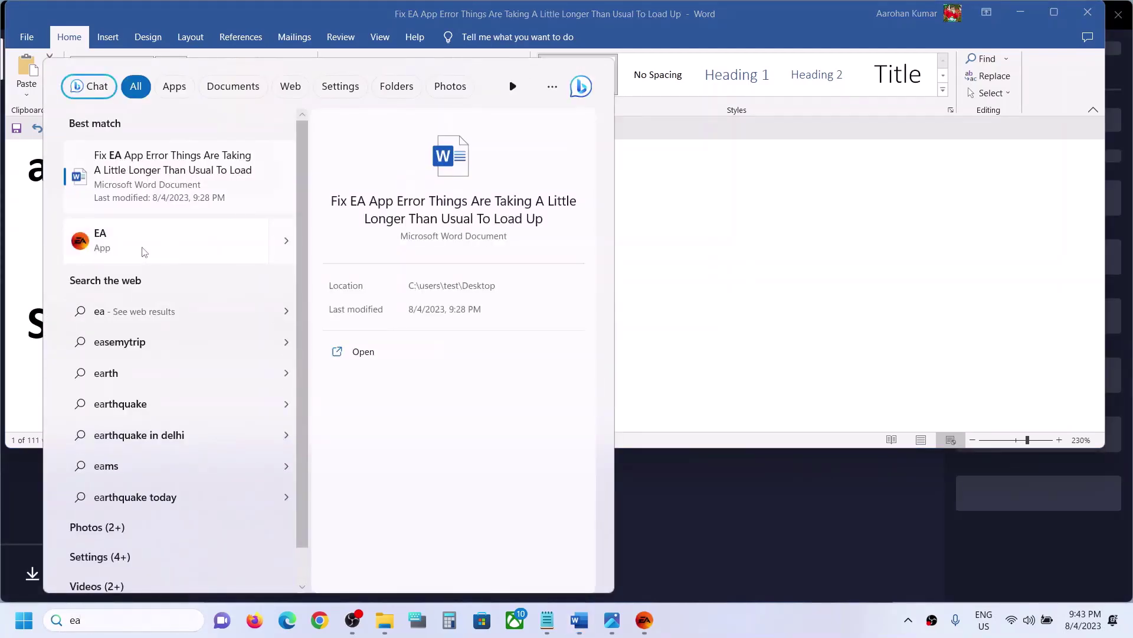
{"action": "right_click", "coordinate": [164, 251]}
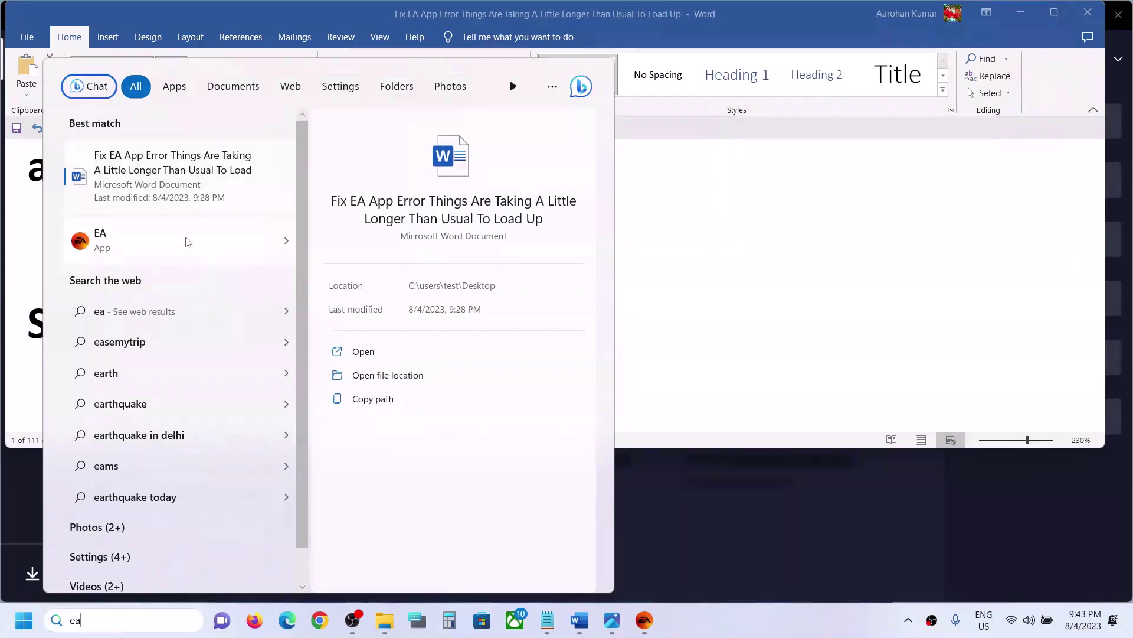
{"action": "right_click", "coordinate": [186, 239]}
{"action": "left_click", "coordinate": [237, 285]}
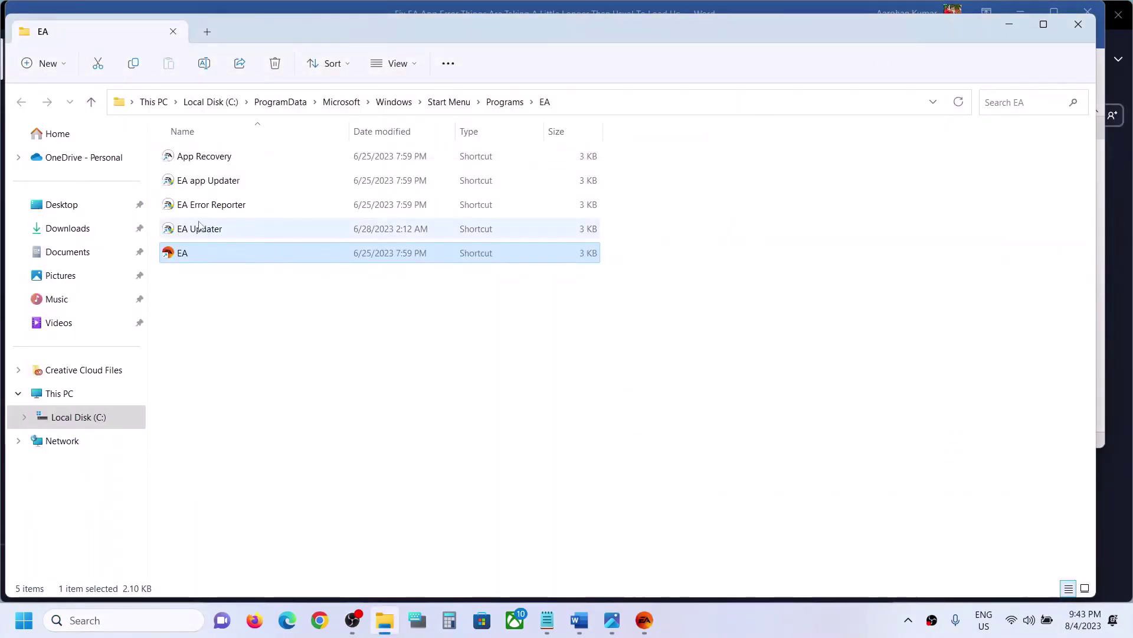
Run EA Updater as administrator and approve UAC so it stages EA app 12.251.1.5504
{"action": "left_click", "coordinate": [198, 230]}
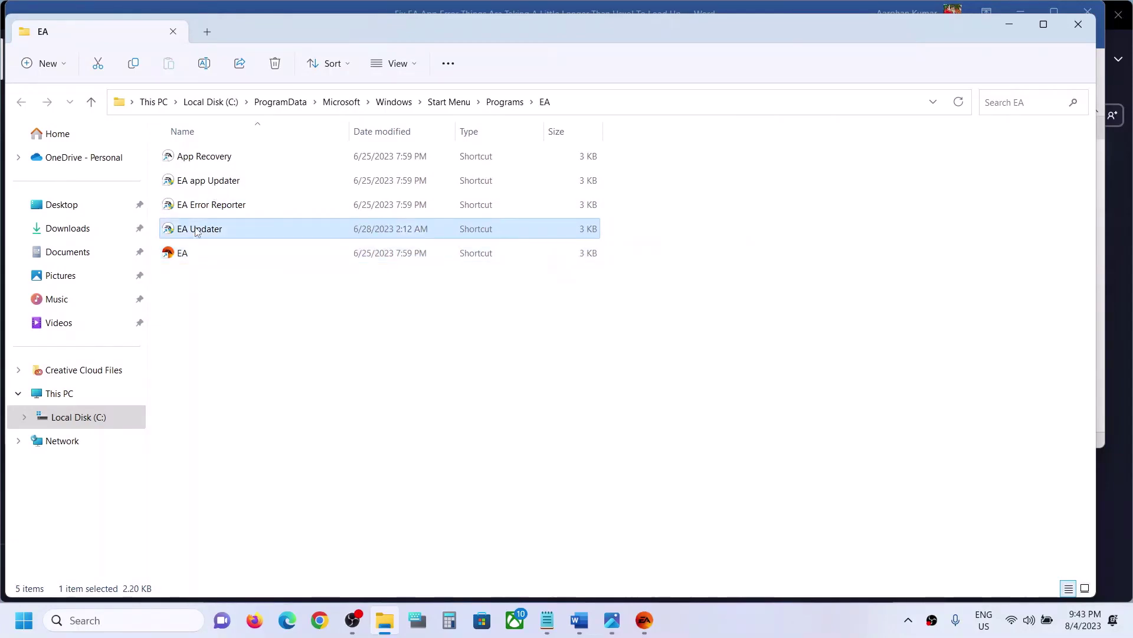
{"action": "right_click", "coordinate": [198, 231]}
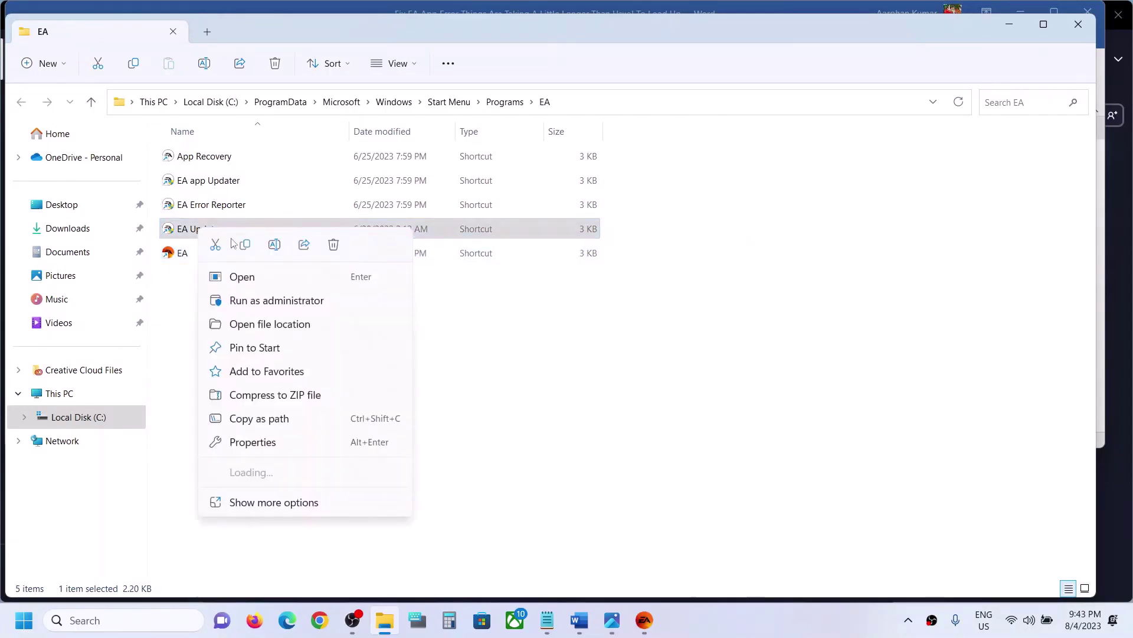
{"action": "left_click", "coordinate": [241, 299]}
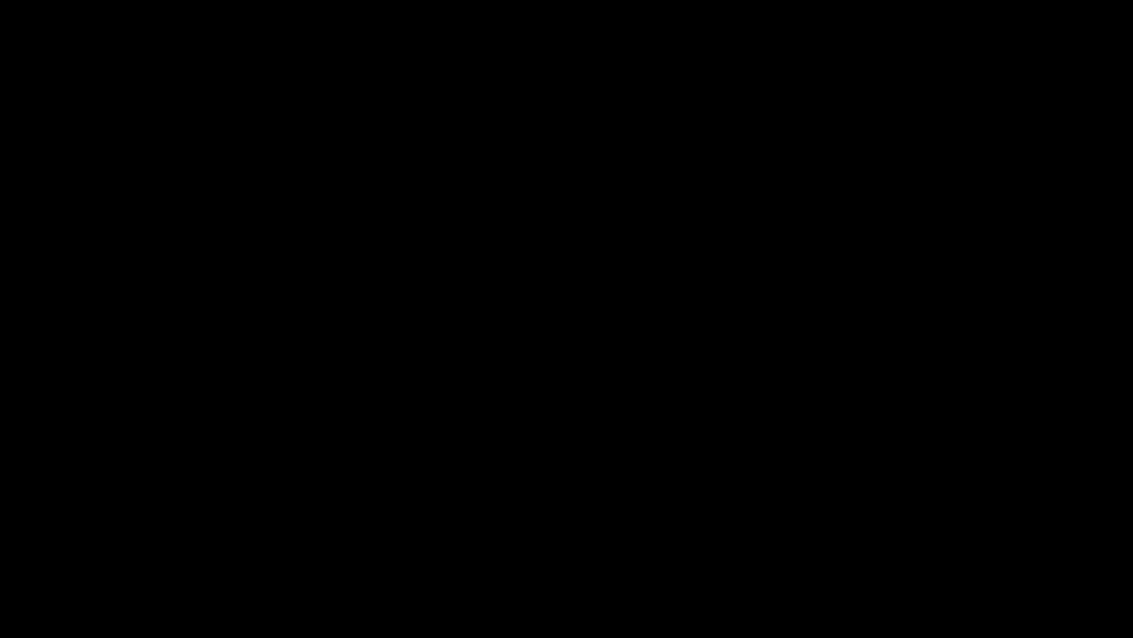
{"action": "left_click", "coordinate": [445, 433]}
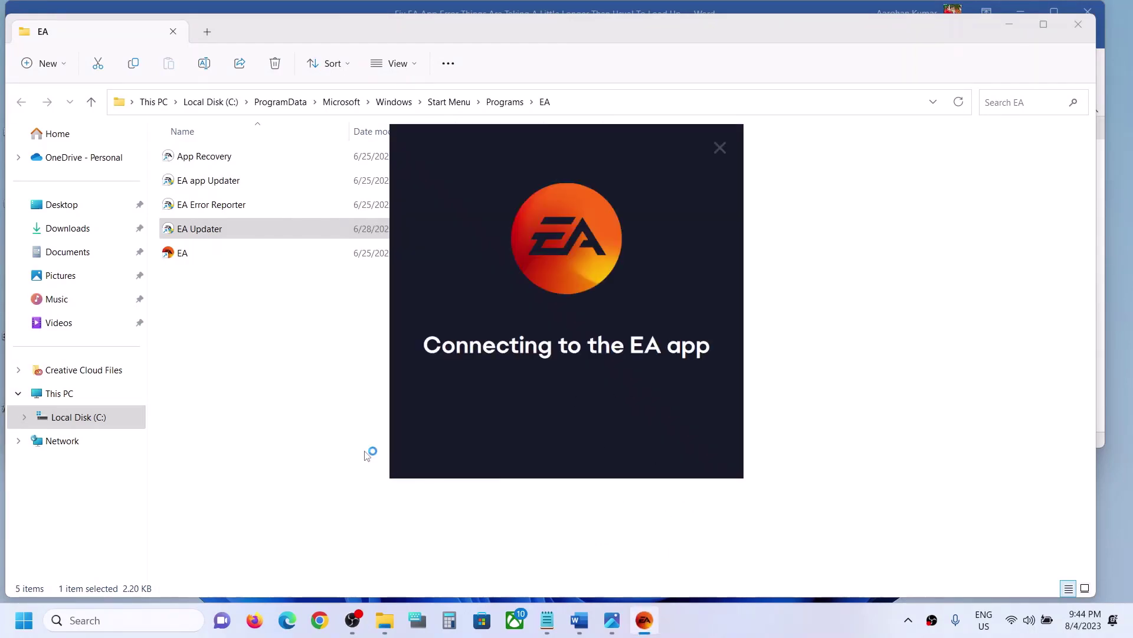
Show Step 6, Perform Clean boot, in the Word guide, then launch System Configuration from a search for 'system'
{"action": "left_click", "coordinate": [580, 620]}
{"action": "scroll", "coordinate": [414, 322], "scroll_direction": "down", "scroll_amount": 3}
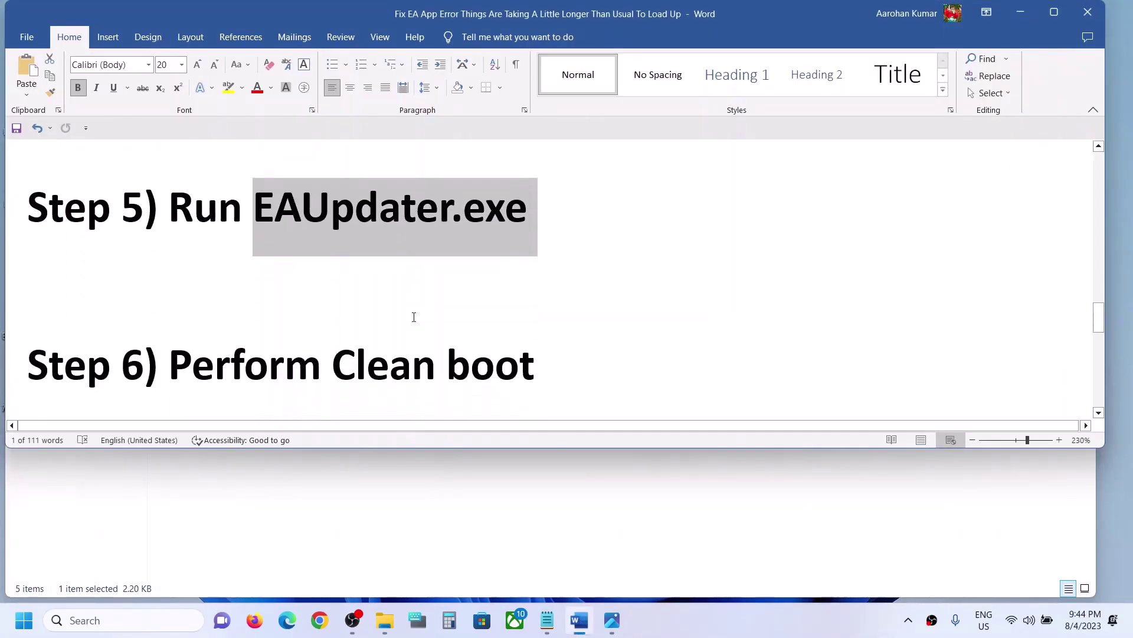
{"action": "left_click", "coordinate": [142, 621]}
{"action": "type", "text": "syste"}
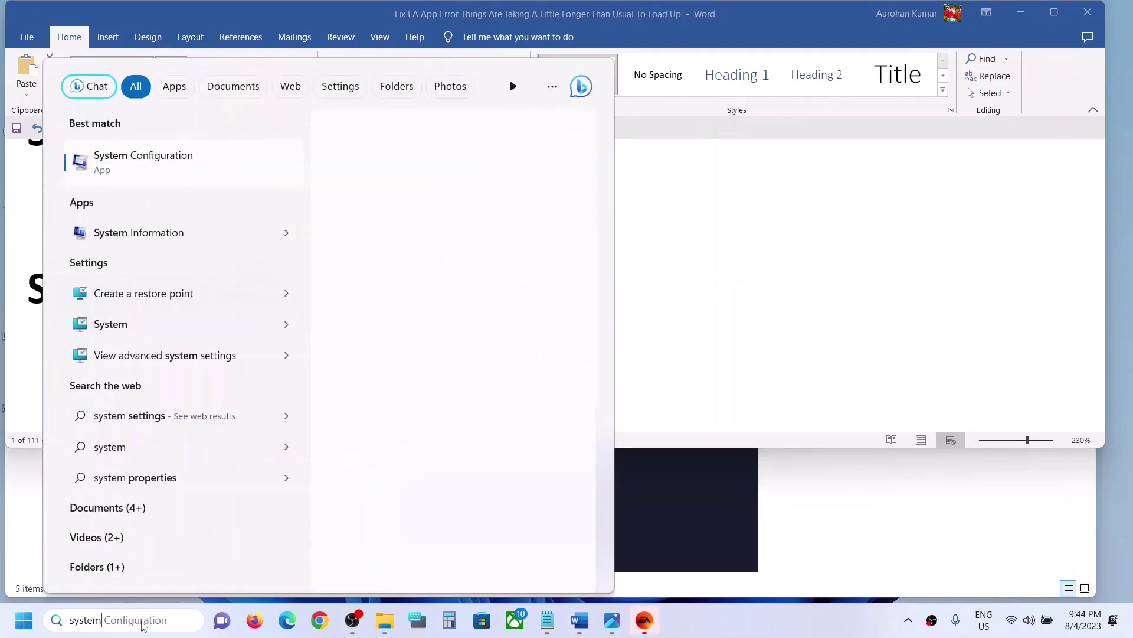
{"action": "type", "text": "m"}
{"action": "key", "text": "Right"}
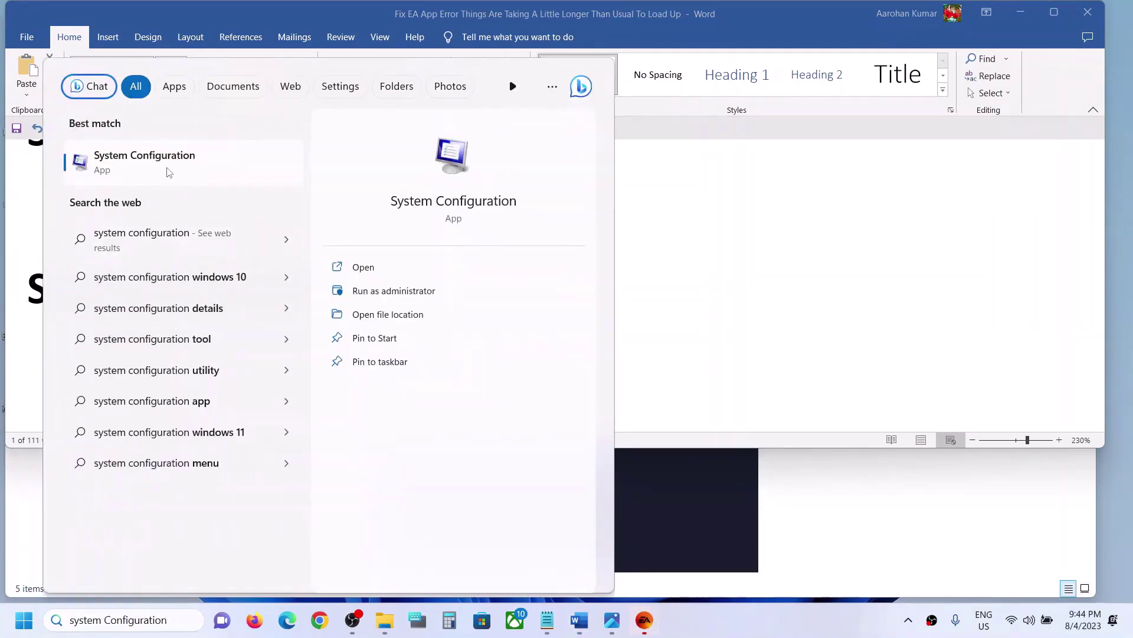
{"action": "left_click", "coordinate": [170, 172]}
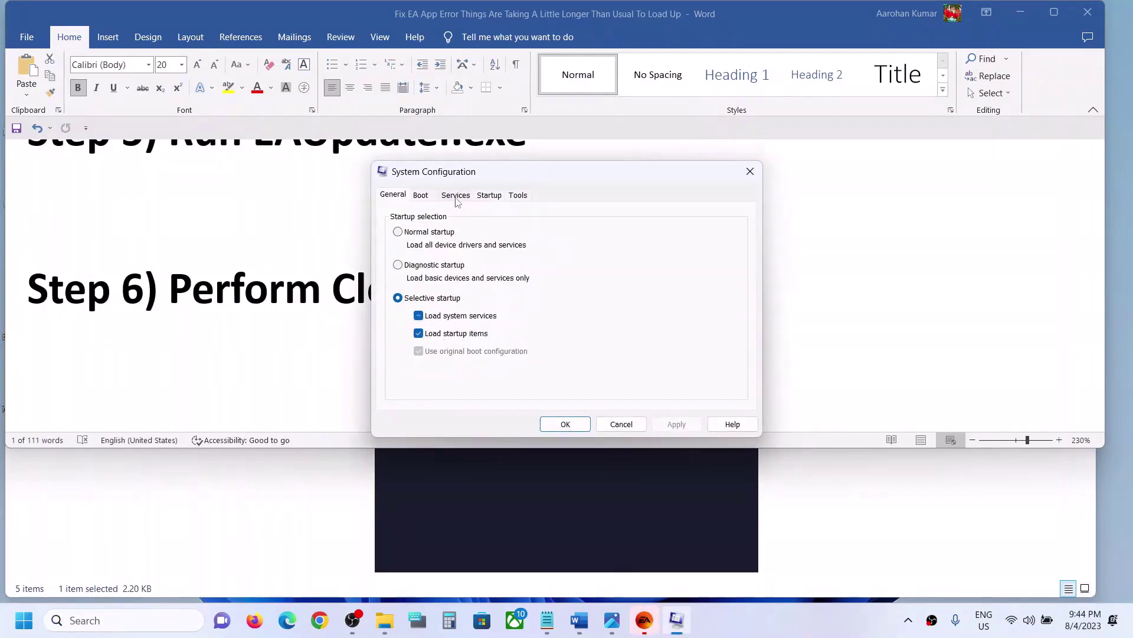
Hide Microsoft services, disable all remaining services, apply without restarting, then bring the EA app forward
{"action": "left_click", "coordinate": [455, 195]}
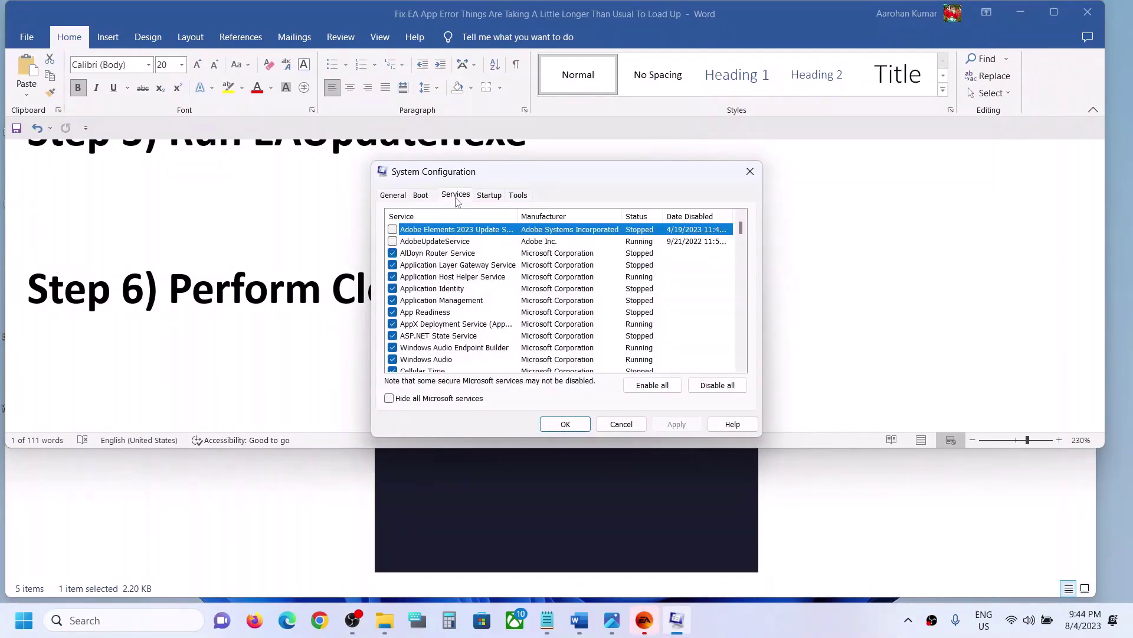
{"action": "left_click", "coordinate": [389, 398]}
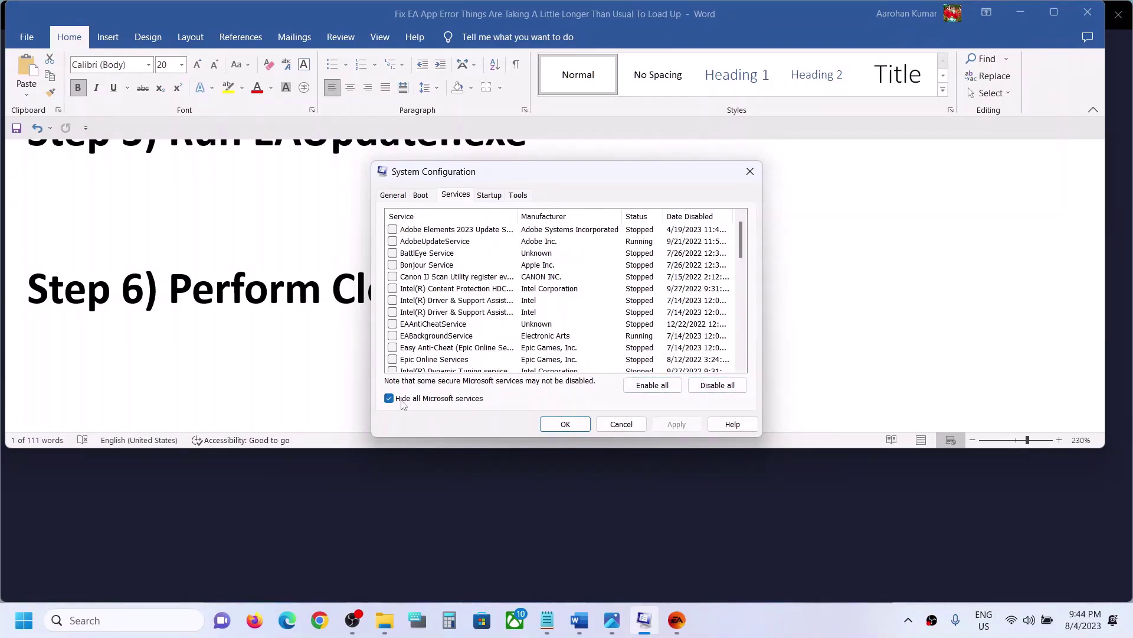
{"action": "left_click", "coordinate": [703, 389]}
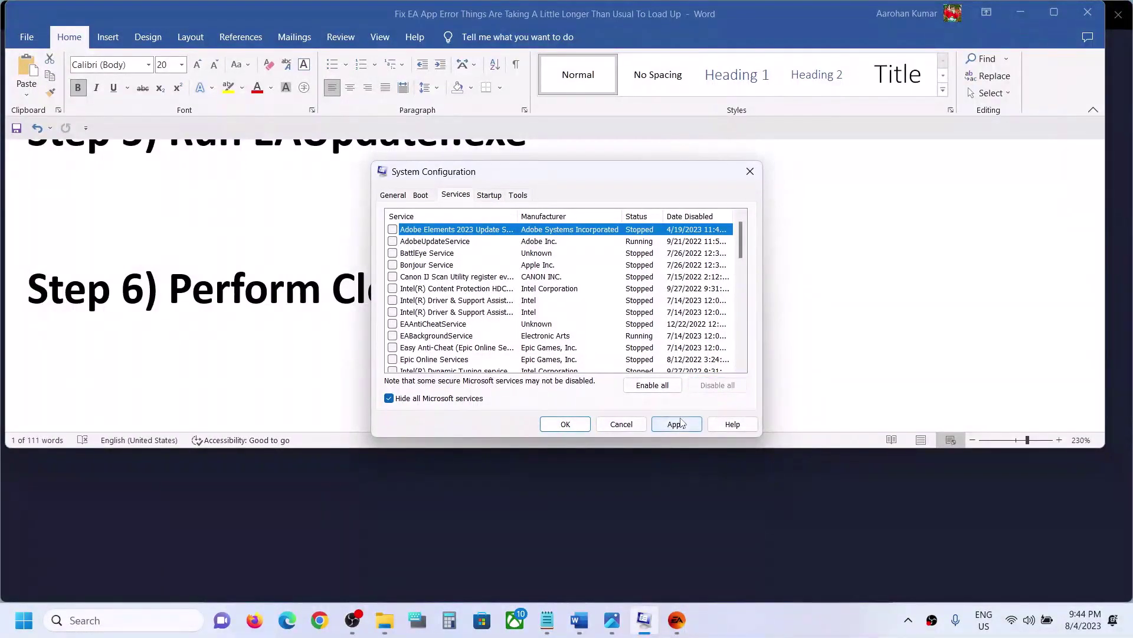
{"action": "left_click", "coordinate": [700, 425]}
{"action": "left_click", "coordinate": [583, 423]}
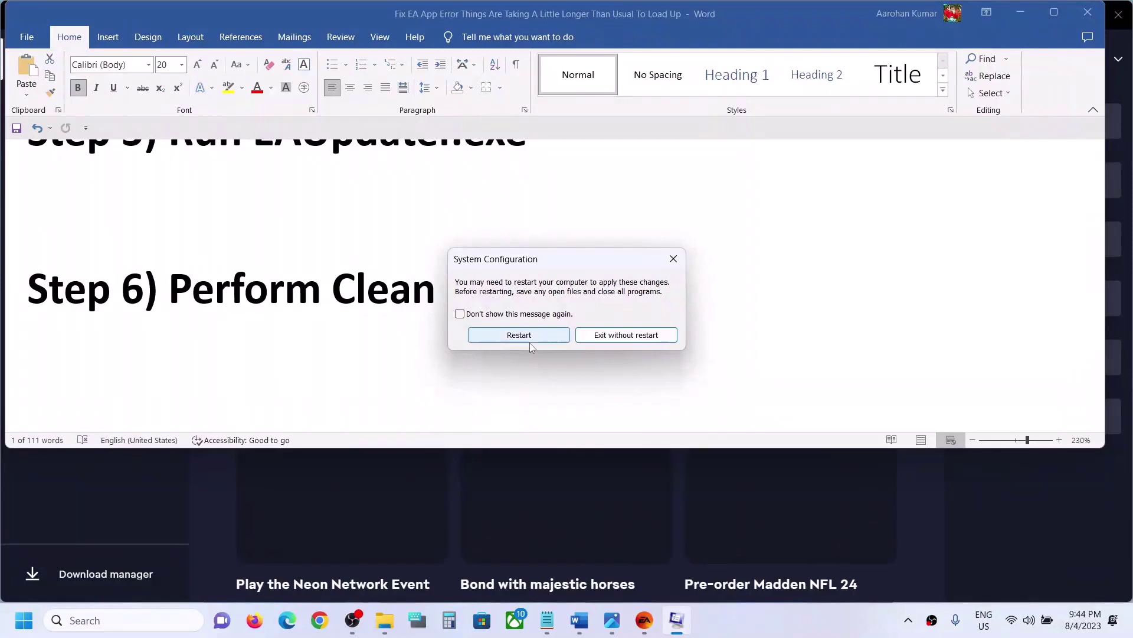
{"action": "left_click", "coordinate": [672, 260]}
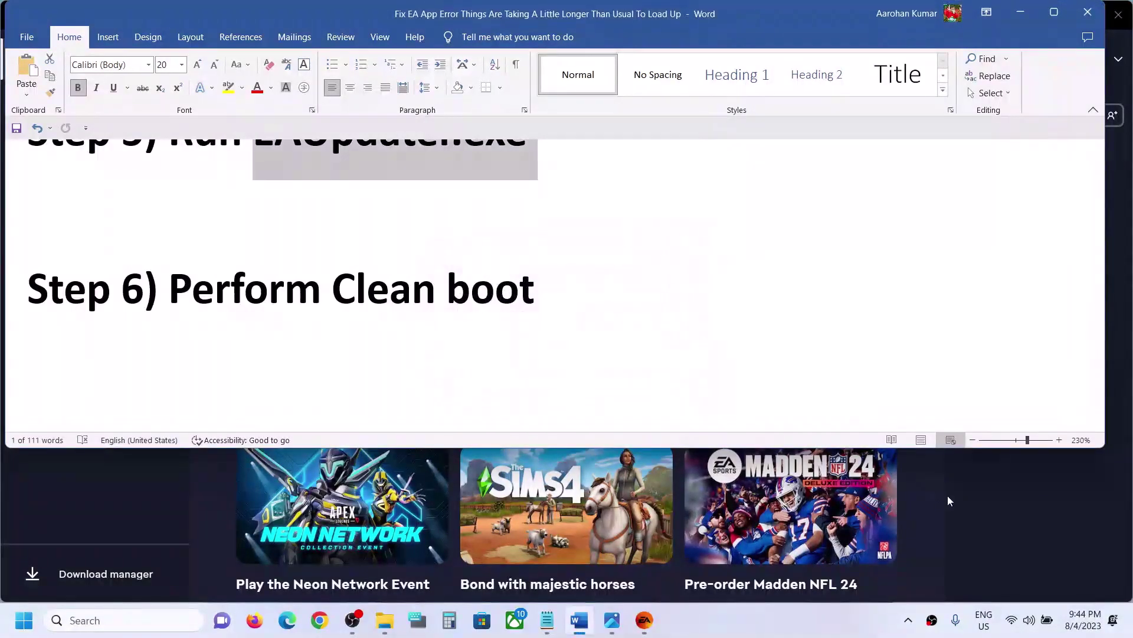
{"action": "left_click", "coordinate": [971, 511]}
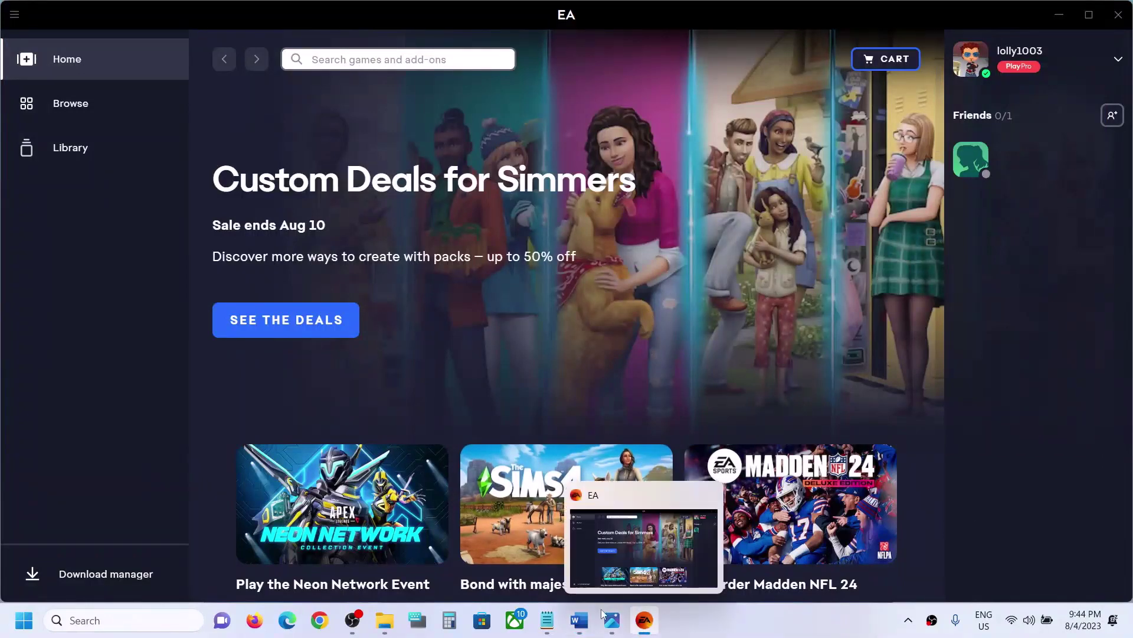